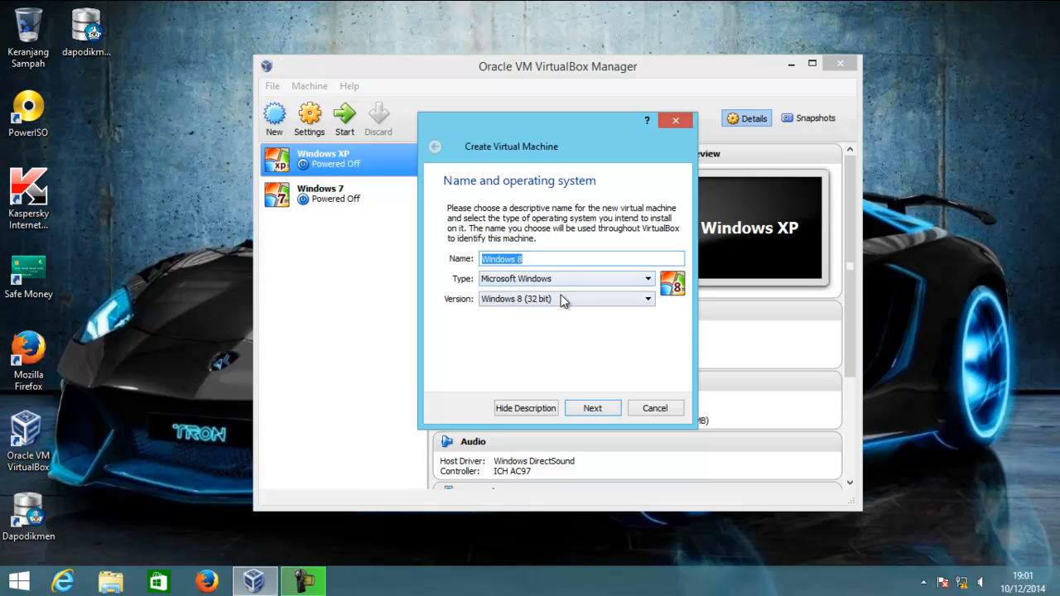
Create the Windows 8 (32 bit) machine with 1024 MB memory and choose a new virtual hard drive
{"action": "left_click", "coordinate": [604, 408]}
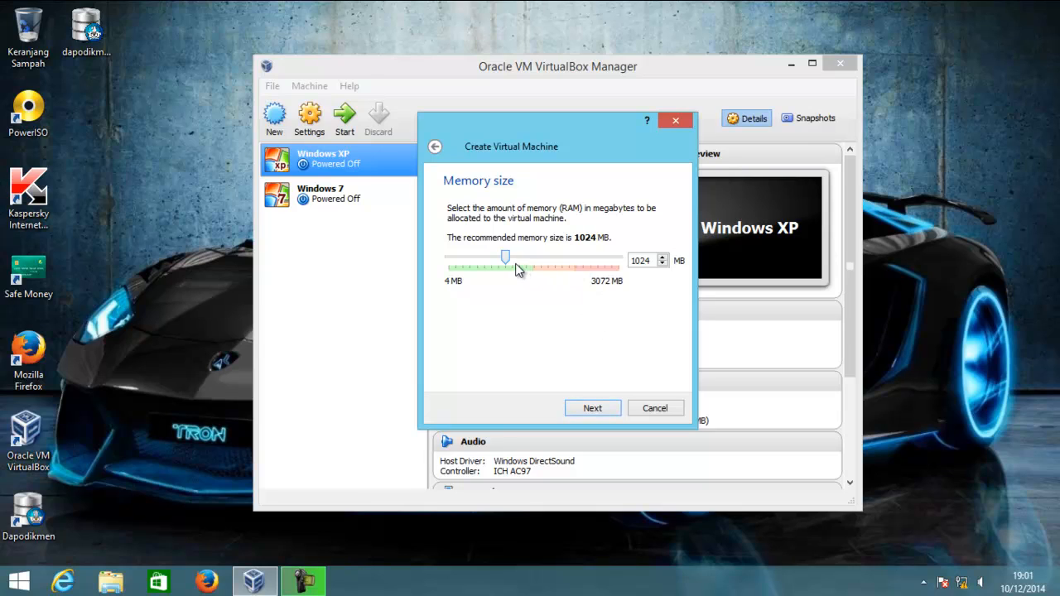
{"action": "left_click_drag", "start_coordinate": [507, 263], "coordinate": [527, 262]}
{"action": "left_click_drag", "start_coordinate": [649, 260], "coordinate": [618, 264]}
{"action": "type", "text": "1024"}
{"action": "left_click", "coordinate": [593, 409]}
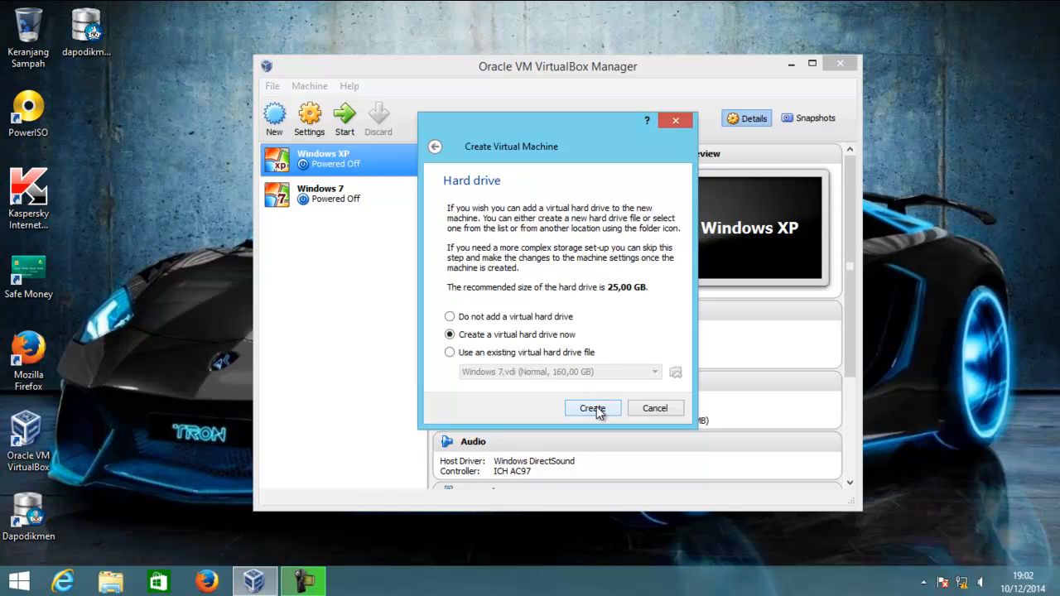
{"action": "left_click", "coordinate": [592, 407]}
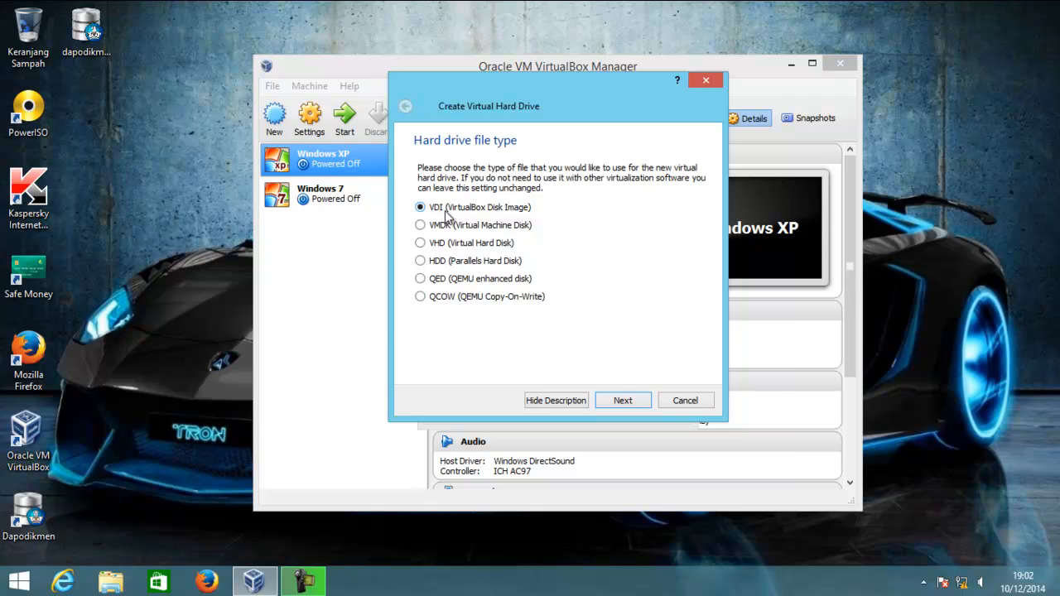
Create a dynamically allocated 160 GB VDI disk to finish the machine
{"action": "left_click", "coordinate": [615, 402]}
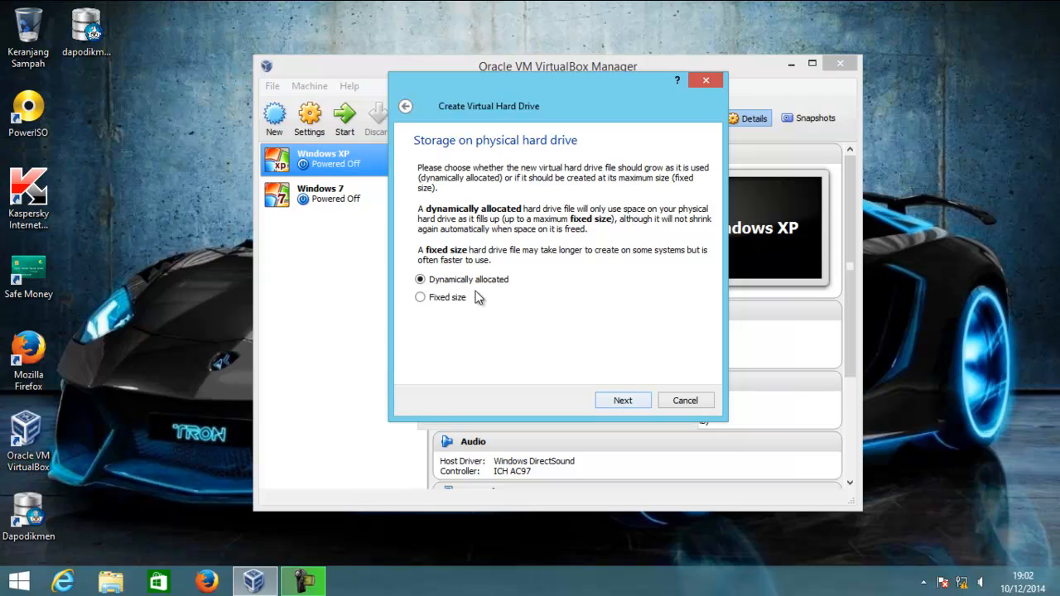
{"action": "left_click", "coordinate": [628, 400]}
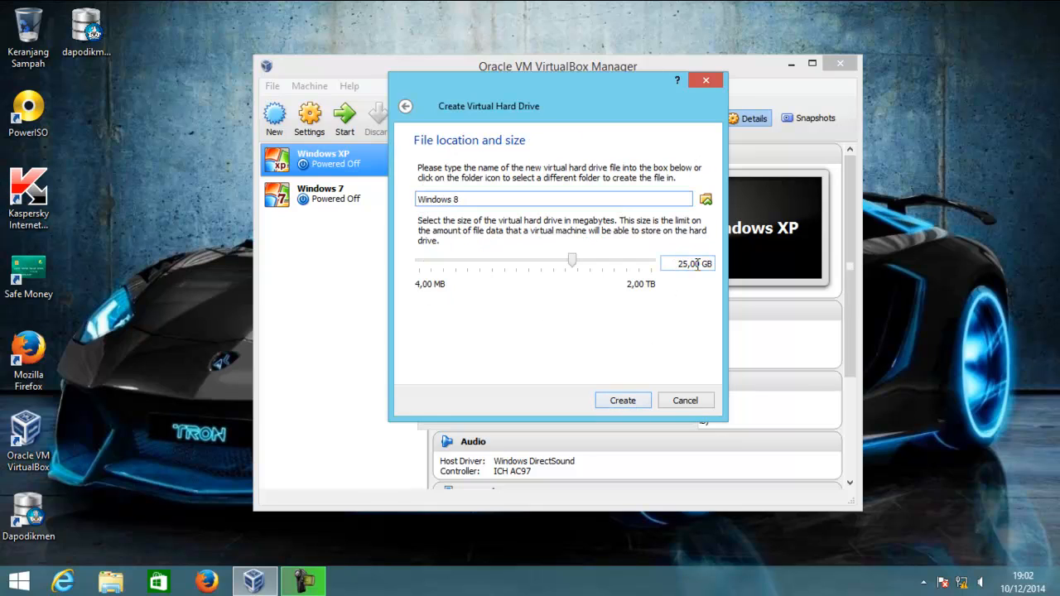
{"action": "left_click_drag", "start_coordinate": [700, 264], "coordinate": [670, 265]}
{"action": "type", "text": "160"}
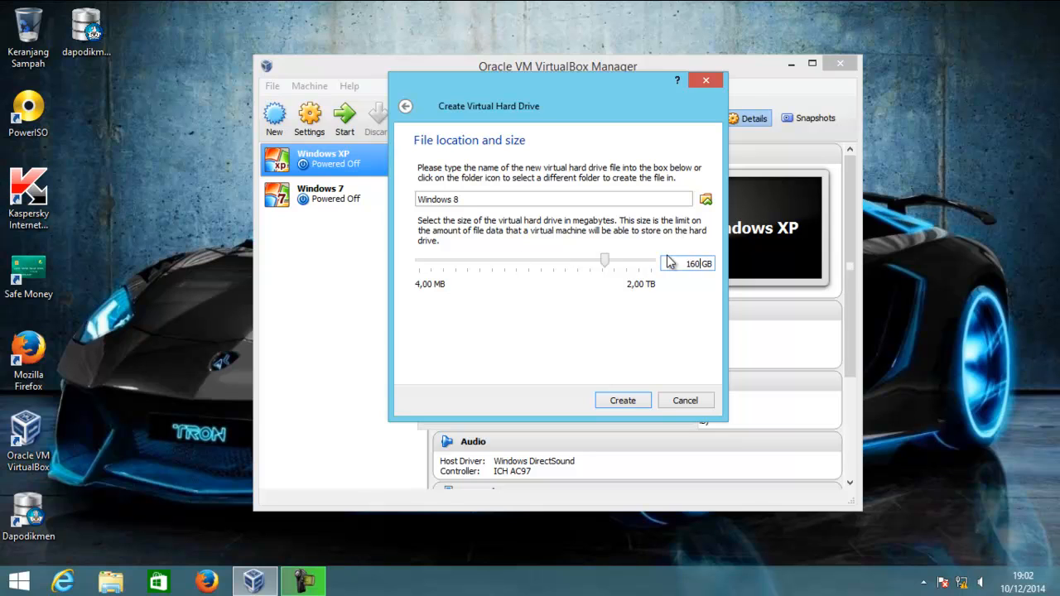
{"action": "left_click", "coordinate": [635, 400]}
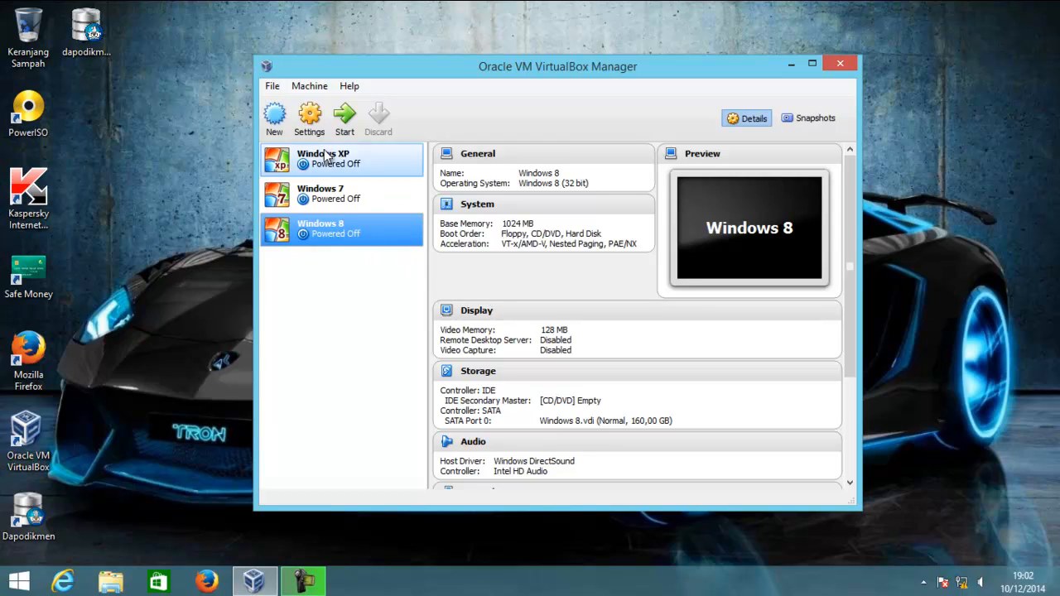
In the machine's System settings, disable Floppy and move it below Hard Disk in boot order
{"action": "left_click", "coordinate": [311, 123]}
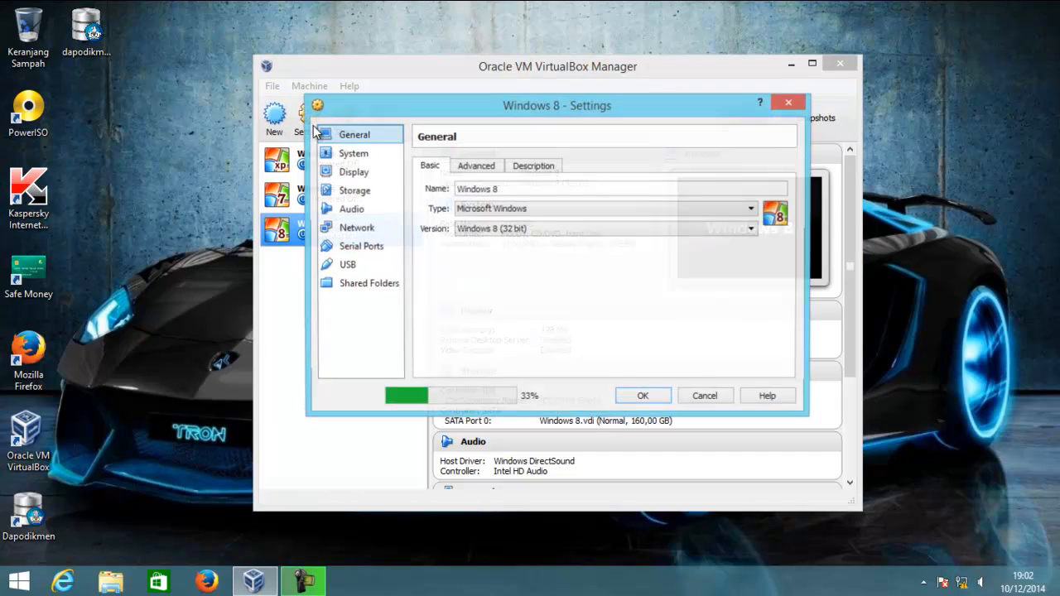
{"action": "left_click", "coordinate": [370, 155]}
{"action": "left_click", "coordinate": [508, 225]}
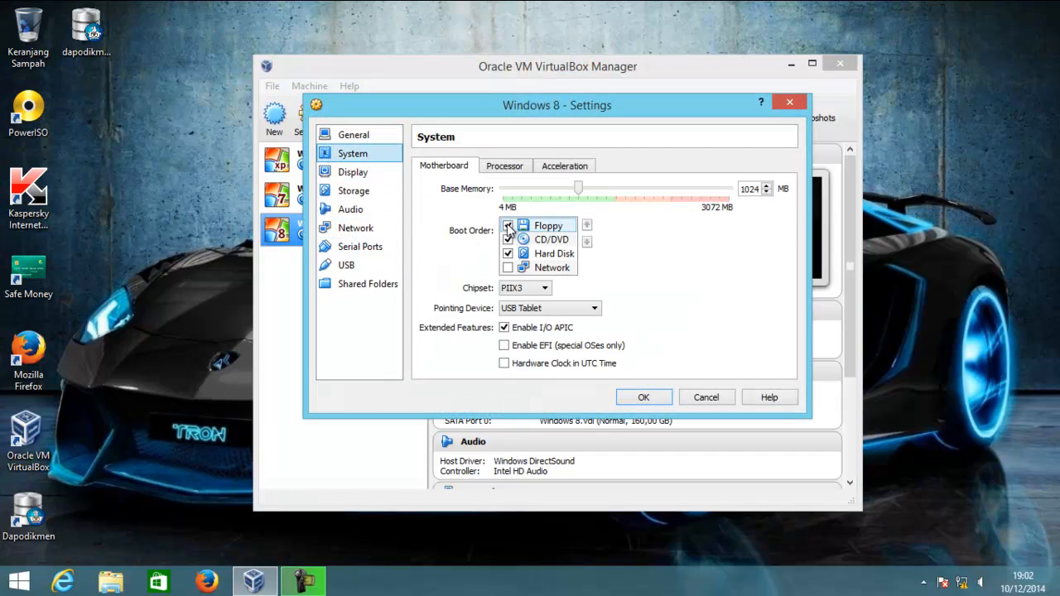
{"action": "left_click", "coordinate": [587, 241]}
{"action": "left_click", "coordinate": [587, 241]}
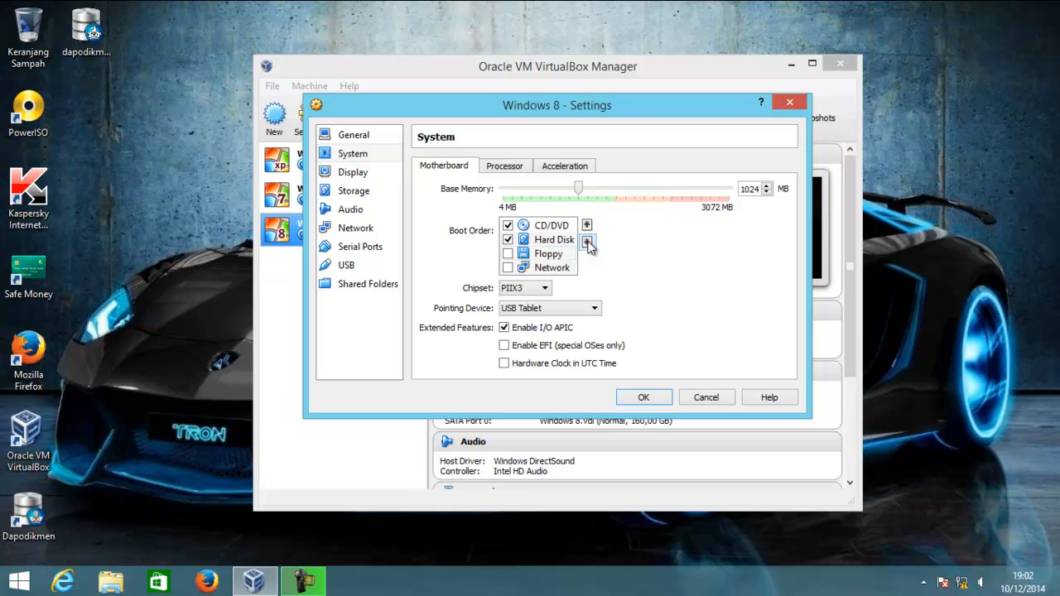
{"action": "left_click", "coordinate": [565, 239]}
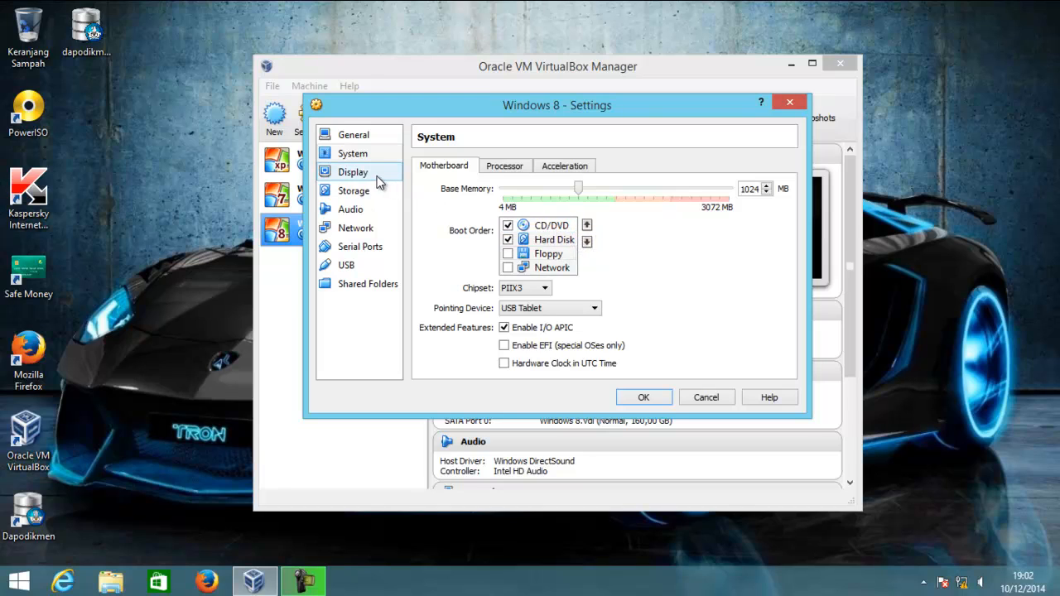
Set base memory to 1508 MB and enable 3D acceleration in Display settings
{"action": "left_click", "coordinate": [579, 188]}
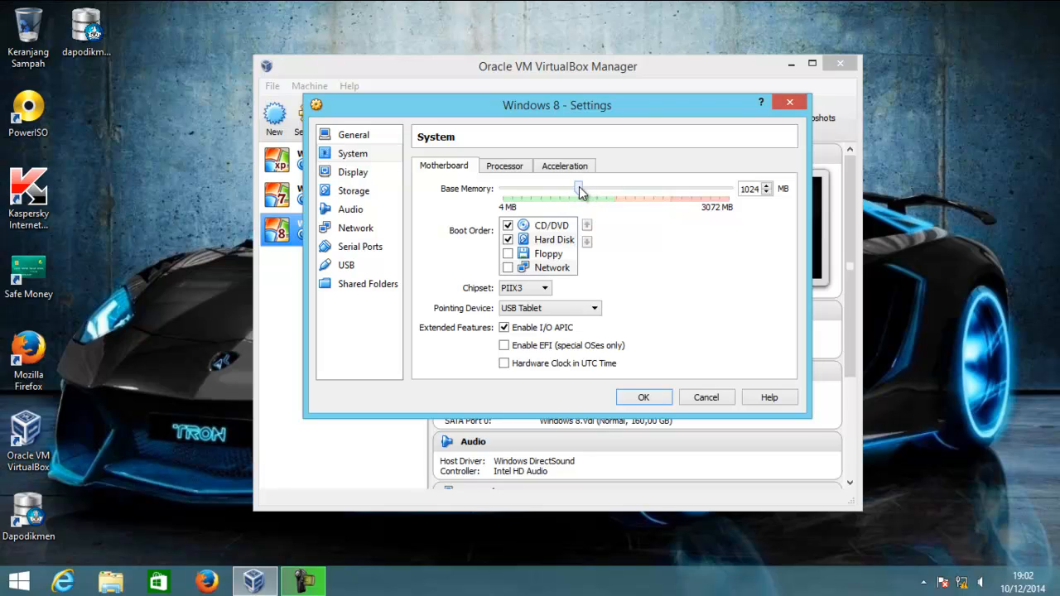
{"action": "left_click_drag", "start_coordinate": [579, 189], "coordinate": [613, 190]}
{"action": "left_click", "coordinate": [766, 185]}
{"action": "left_click", "coordinate": [766, 185]}
{"action": "left_click", "coordinate": [766, 185]}
{"action": "left_click", "coordinate": [766, 184]}
{"action": "left_click", "coordinate": [766, 185]}
{"action": "left_click", "coordinate": [766, 185]}
{"action": "left_click", "coordinate": [766, 185]}
{"action": "left_click", "coordinate": [766, 184]}
{"action": "left_click", "coordinate": [766, 184]}
{"action": "left_click", "coordinate": [373, 174]}
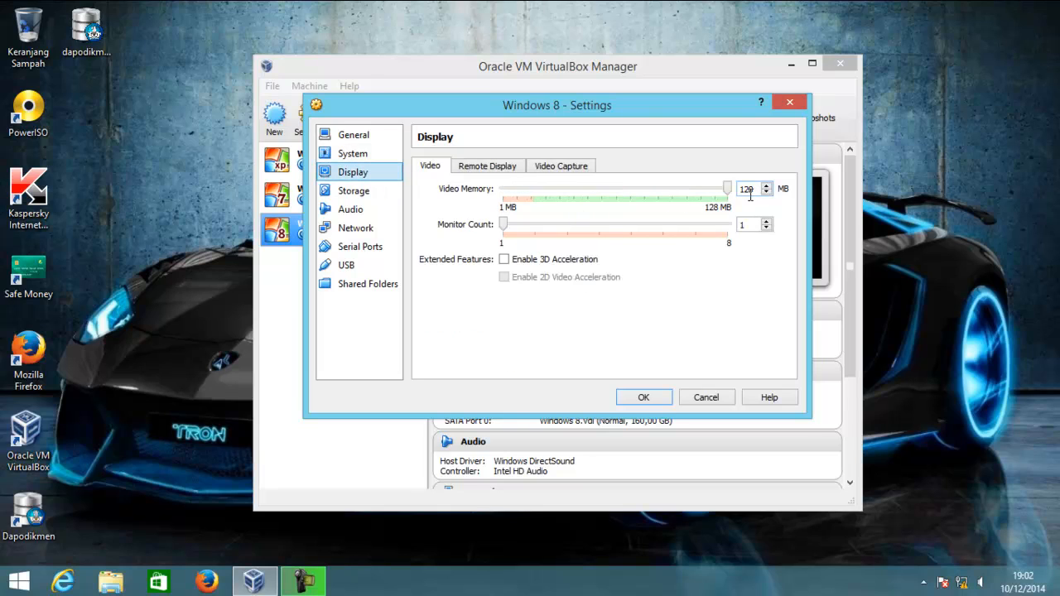
{"action": "left_click", "coordinate": [504, 259]}
Load the Windows 8 Professional 32_64-bit.iso into the empty CD drive
{"action": "left_click", "coordinate": [369, 195]}
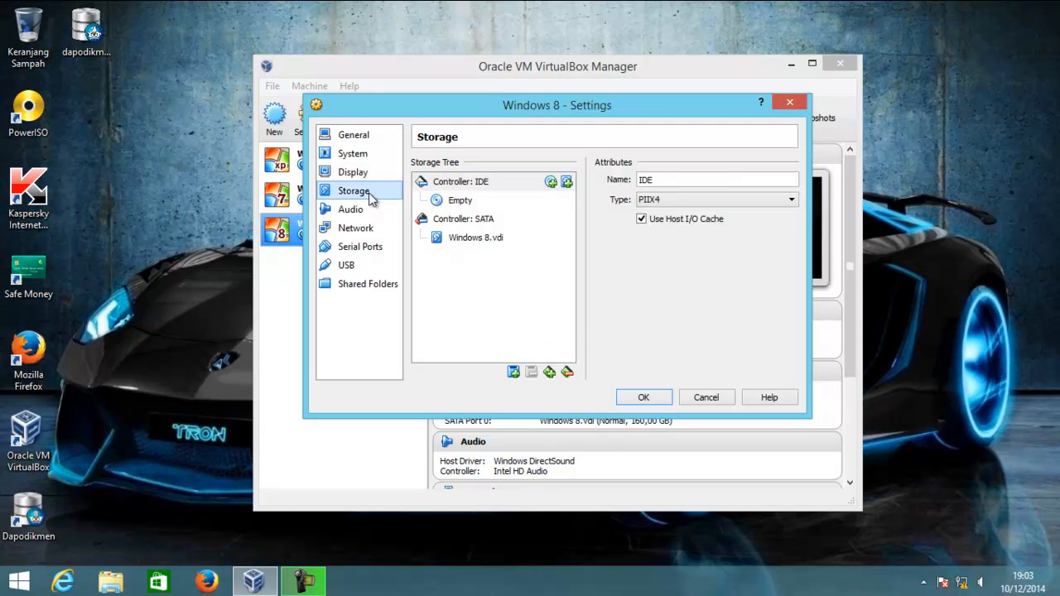
{"action": "left_click", "coordinate": [466, 201]}
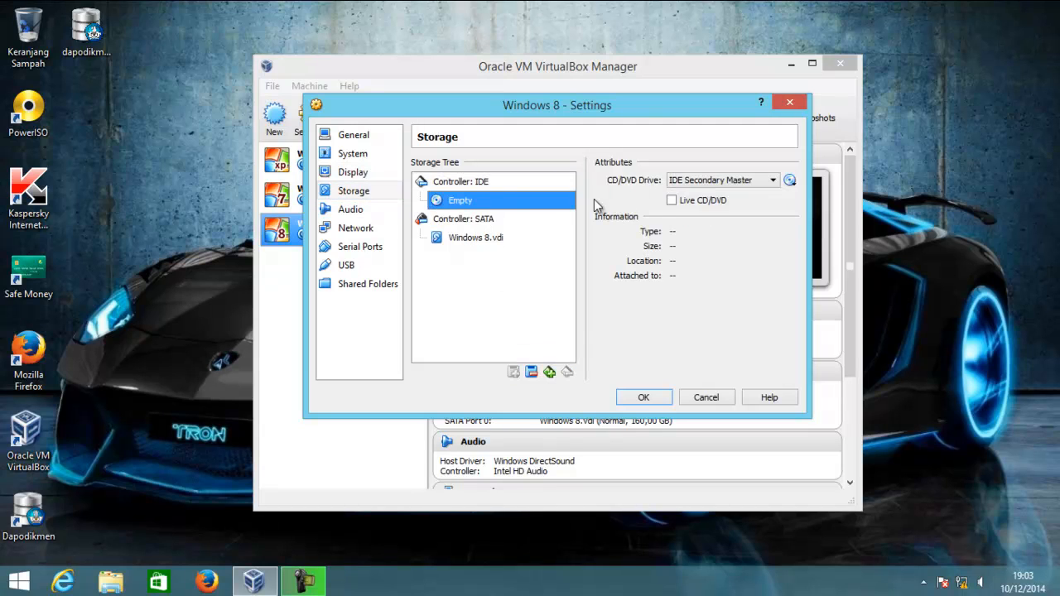
{"action": "left_click", "coordinate": [790, 181]}
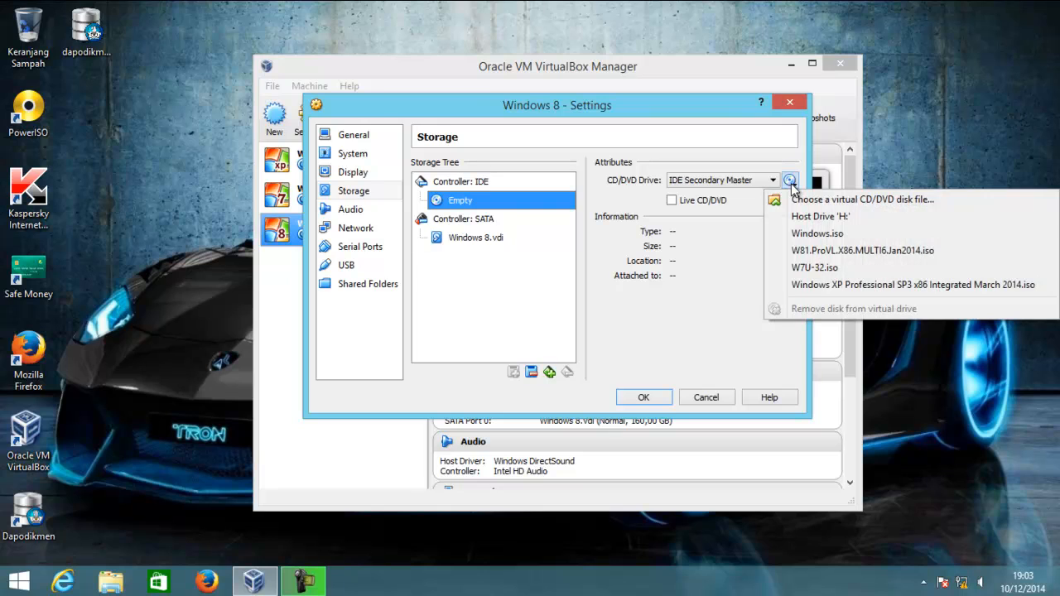
{"action": "left_click", "coordinate": [801, 201]}
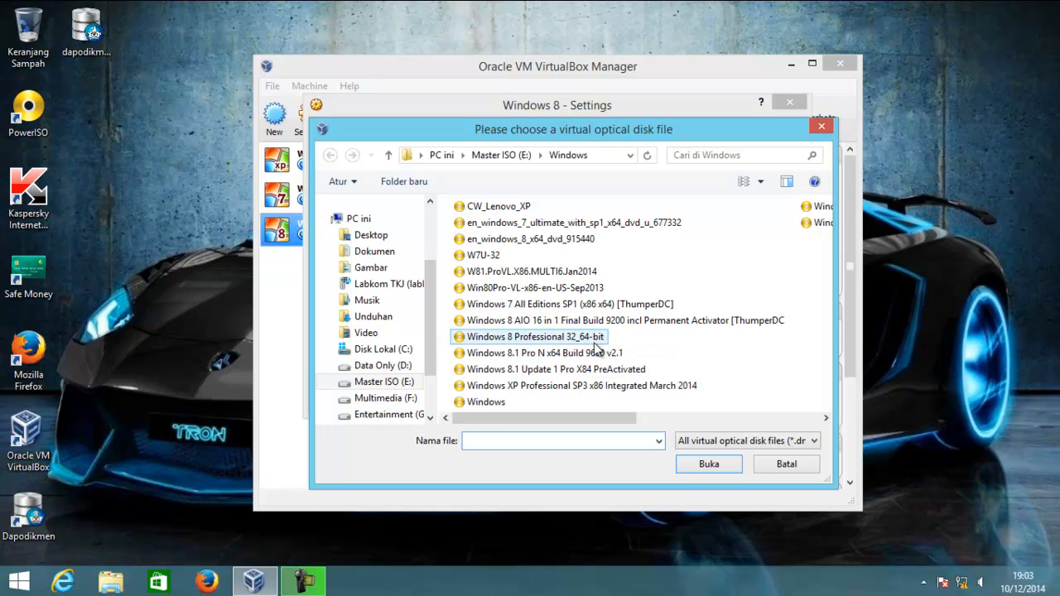
{"action": "double_click", "coordinate": [585, 343]}
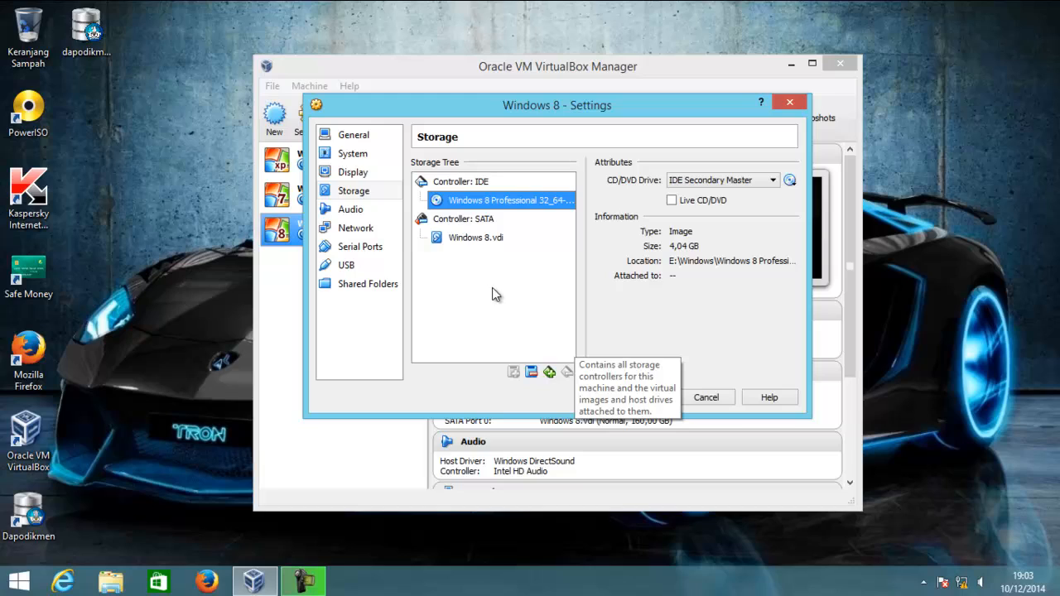
Set networking to Bridged Adapter on the JMicron PCI Express Fast Ethernet Adapter and save
{"action": "left_click", "coordinate": [384, 230]}
{"action": "left_click", "coordinate": [505, 208]}
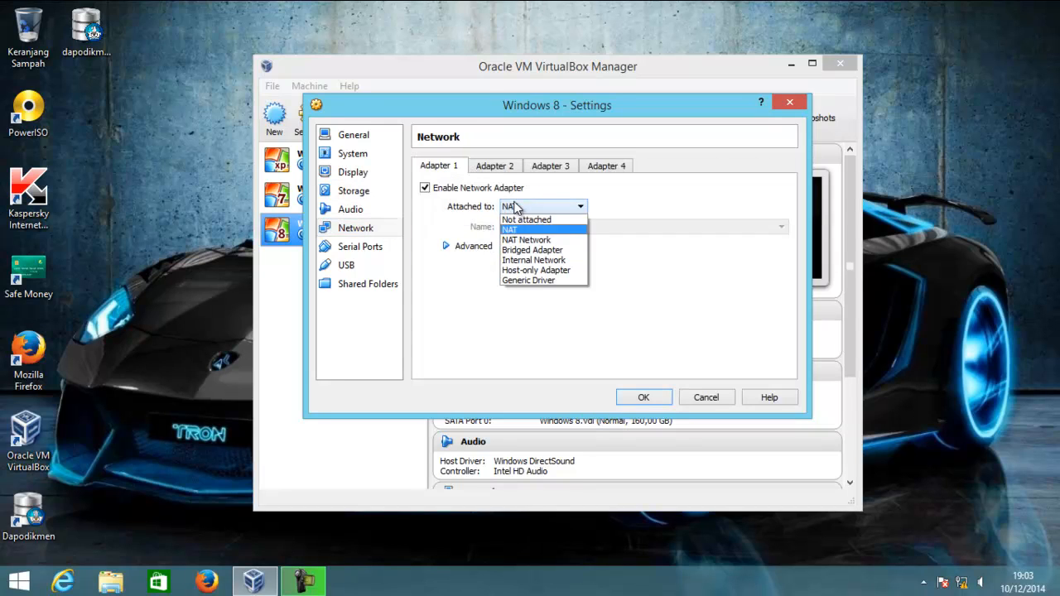
{"action": "left_click", "coordinate": [523, 250]}
{"action": "left_click", "coordinate": [525, 227]}
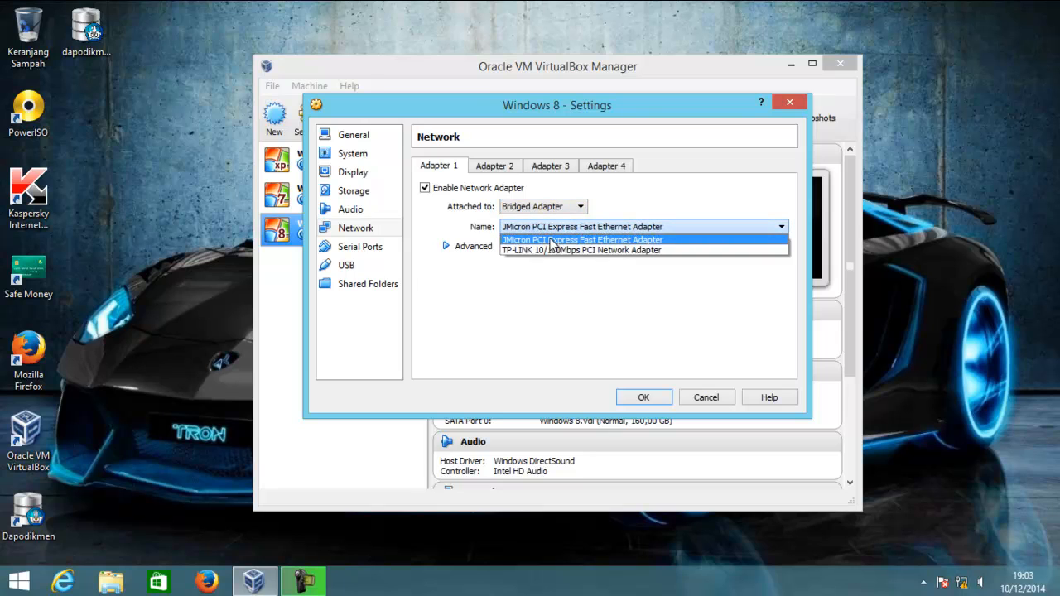
{"action": "left_click", "coordinate": [543, 241]}
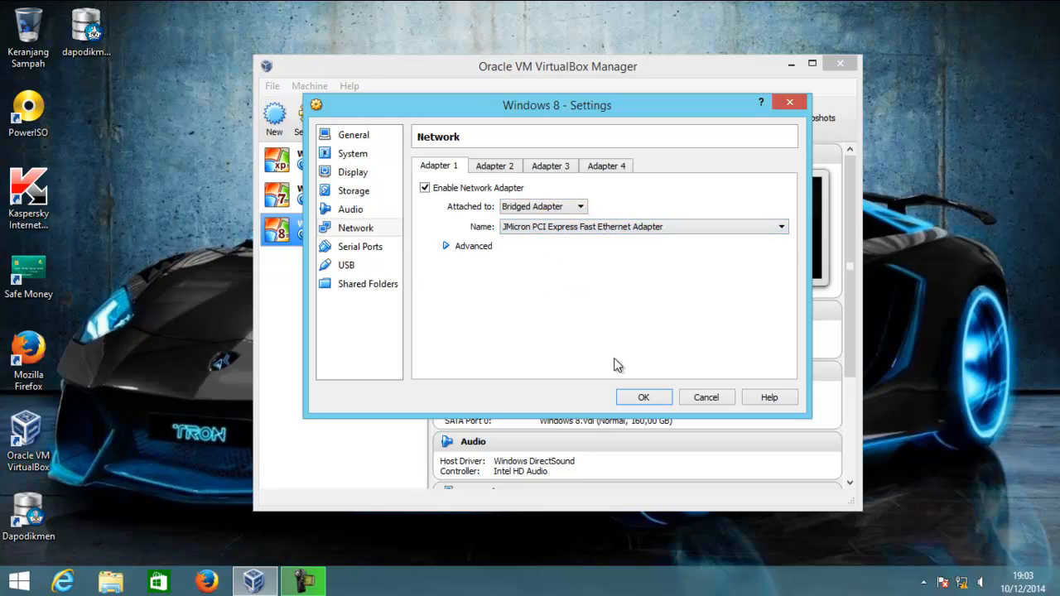
{"action": "left_click", "coordinate": [643, 397]}
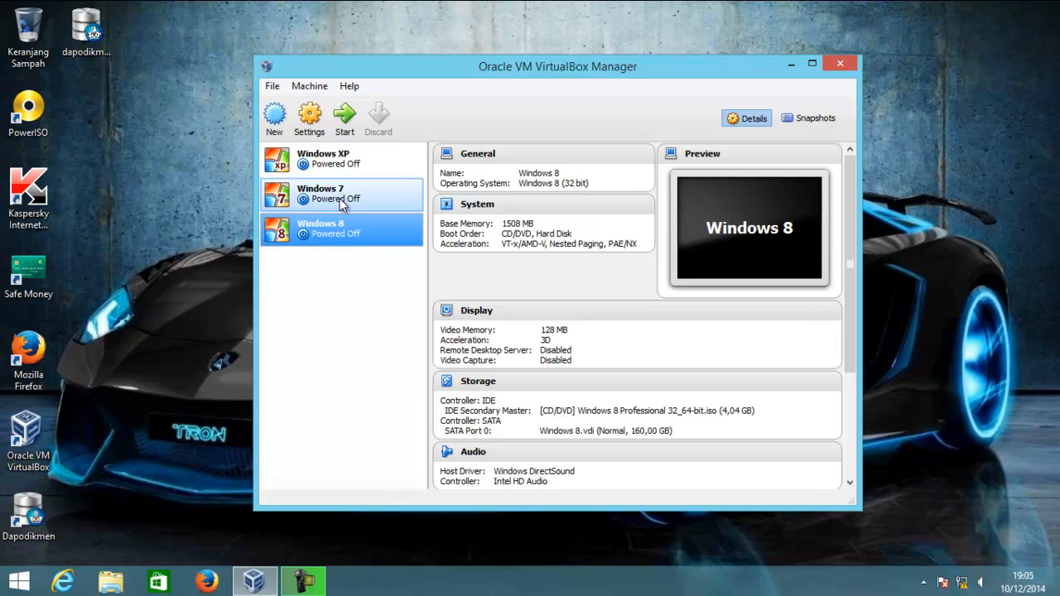
Start the Windows 8 virtual machine
{"action": "left_click", "coordinate": [344, 120]}
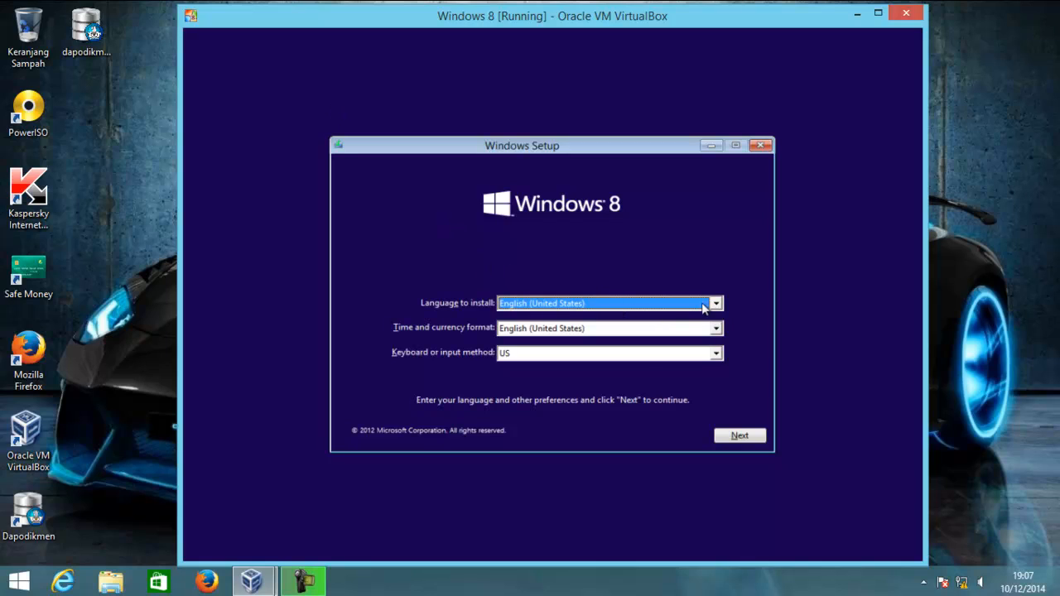
Set the time and currency format to Indonesian (Indonesia) and begin the installation
{"action": "left_click", "coordinate": [716, 330]}
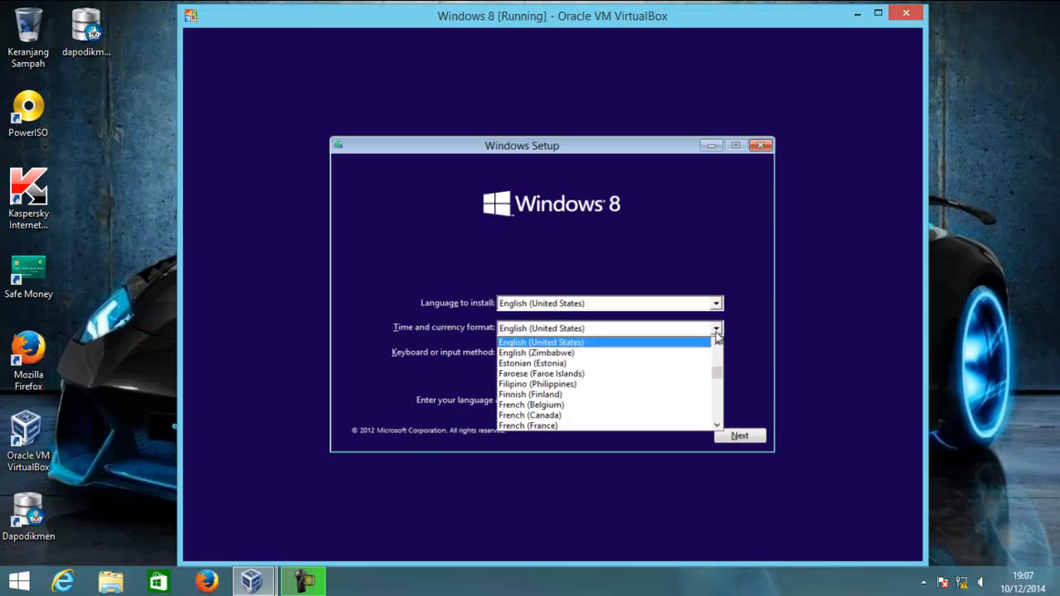
{"action": "left_click", "coordinate": [716, 331]}
{"action": "key", "text": "i"}
{"action": "key", "text": "g"}
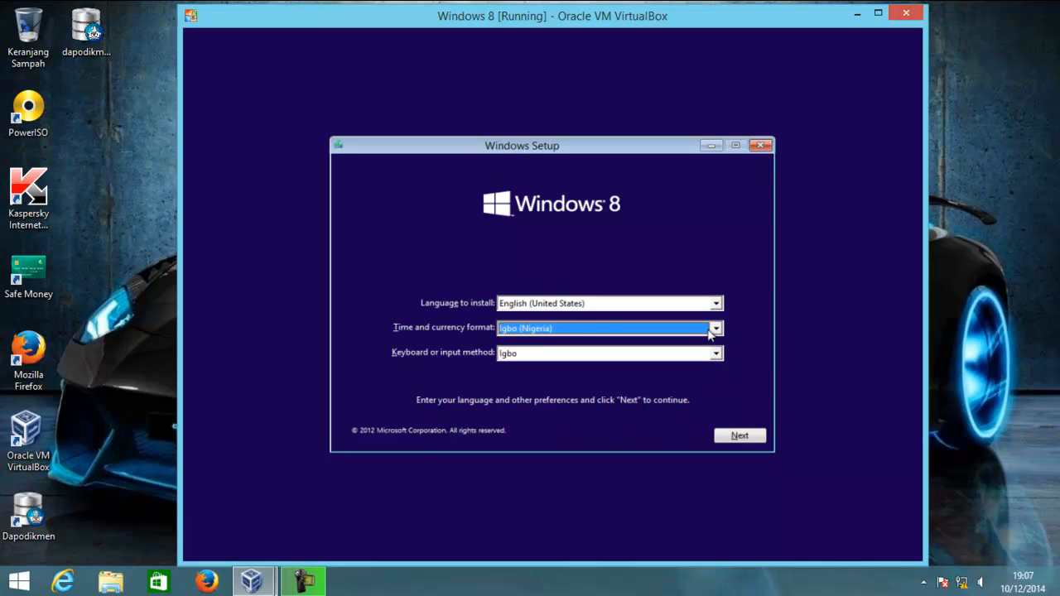
{"action": "key", "text": "Down"}
{"action": "left_click", "coordinate": [738, 439]}
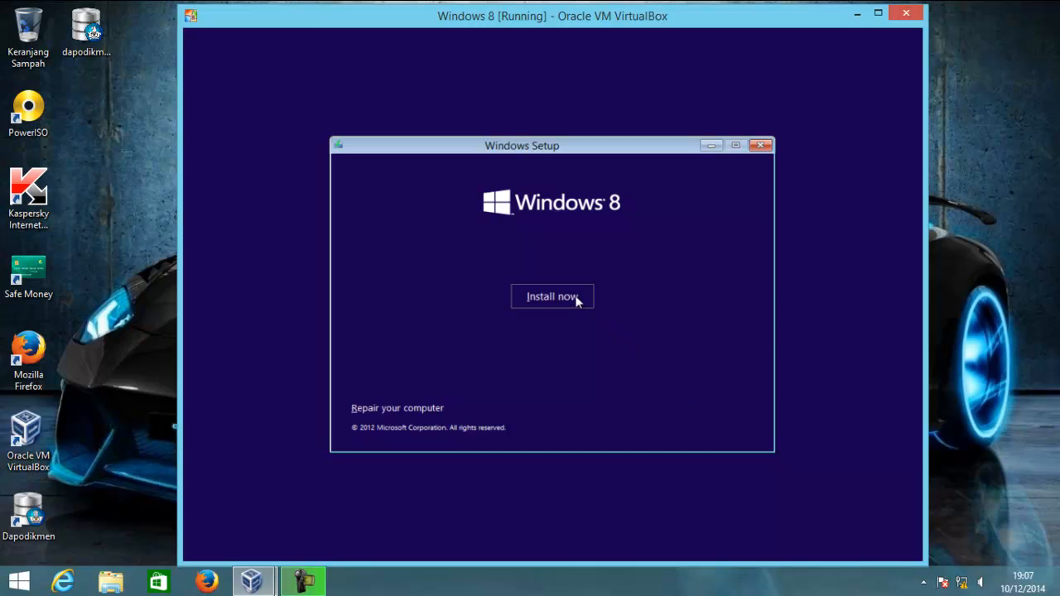
{"action": "left_click", "coordinate": [577, 300]}
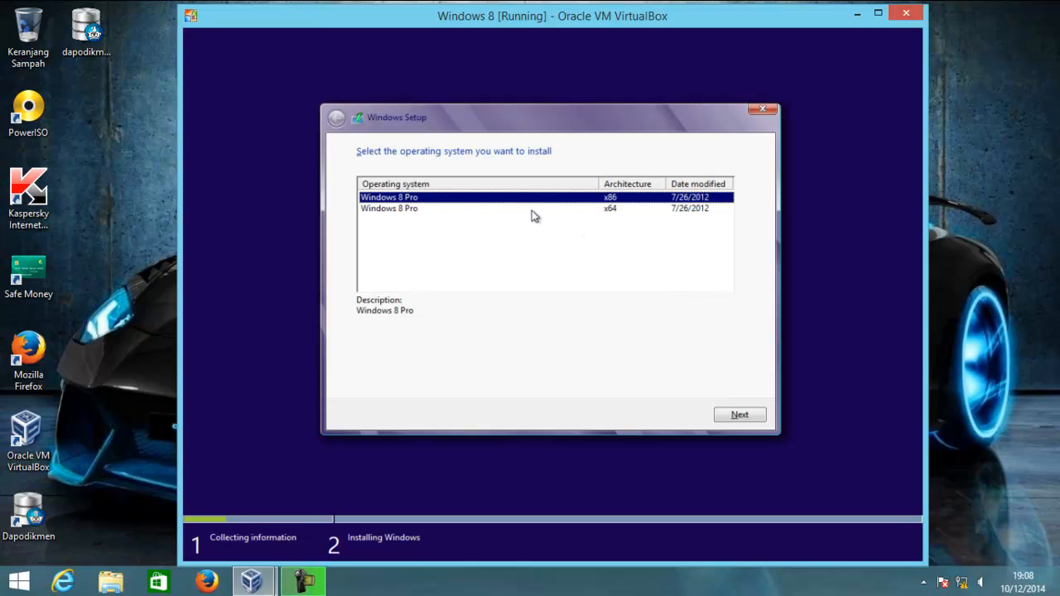
Choose the x86 Windows 8 Pro edition, accept the license, and pick a custom install
{"action": "left_click", "coordinate": [454, 210]}
{"action": "left_click", "coordinate": [449, 204]}
{"action": "left_click", "coordinate": [736, 413]}
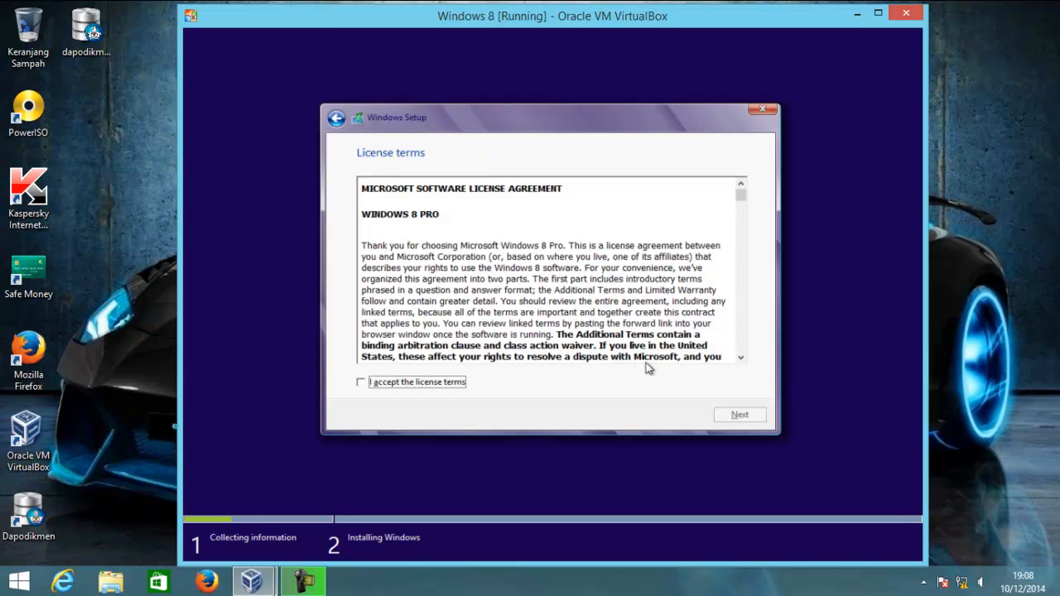
{"action": "left_click", "coordinate": [439, 385]}
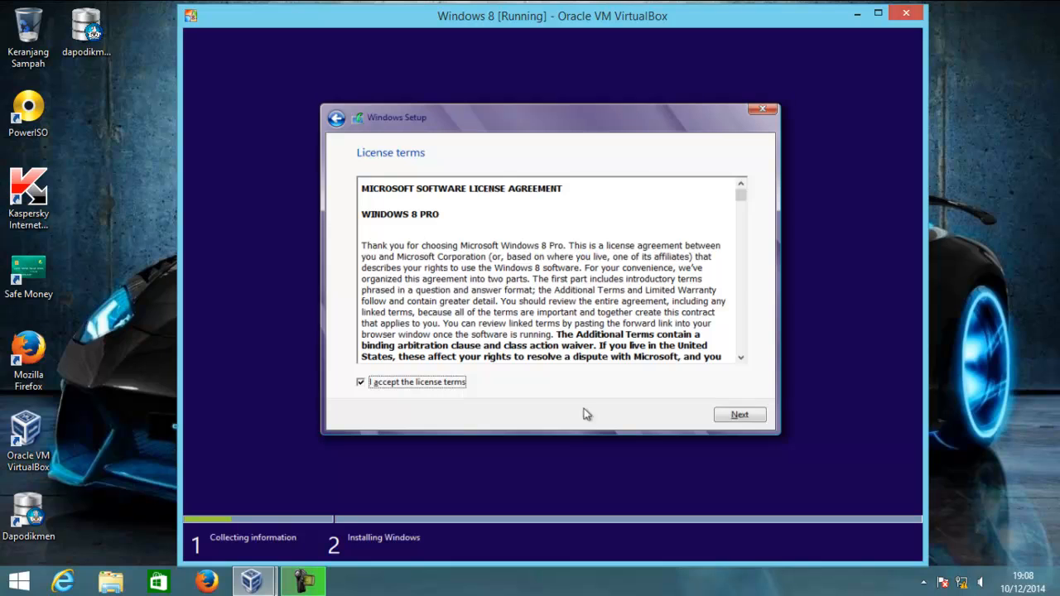
{"action": "left_click", "coordinate": [727, 416]}
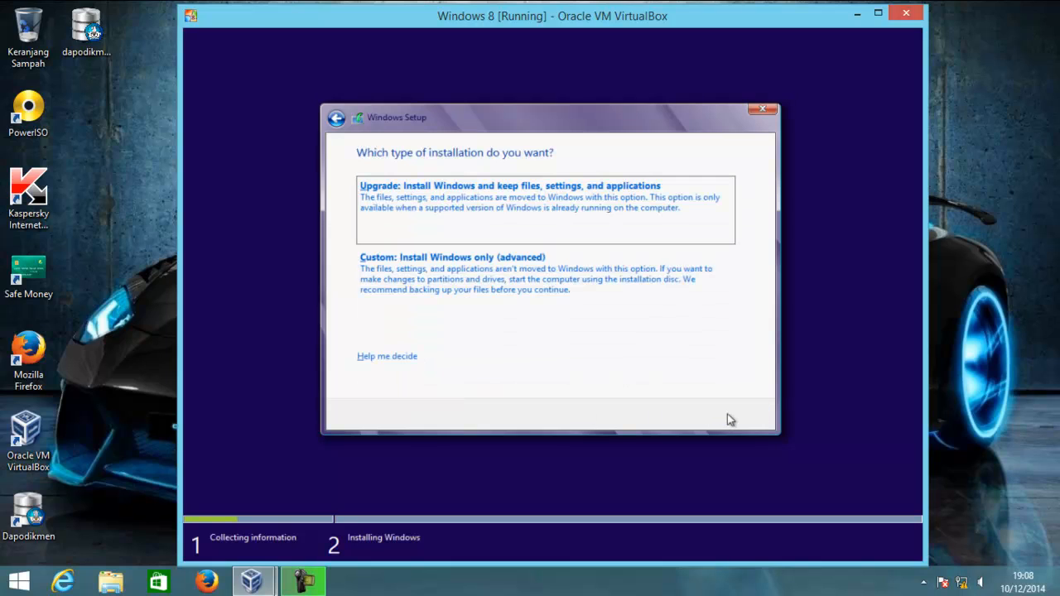
{"action": "left_click", "coordinate": [577, 303]}
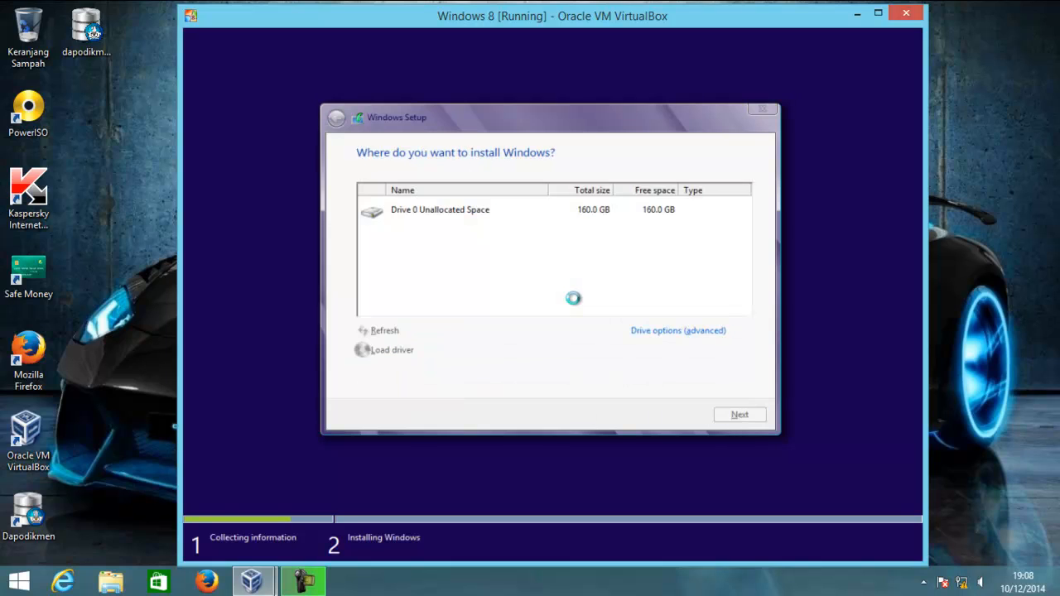
Create an 81500 MB partition from the unallocated 160 GB space
{"action": "left_click", "coordinate": [601, 215]}
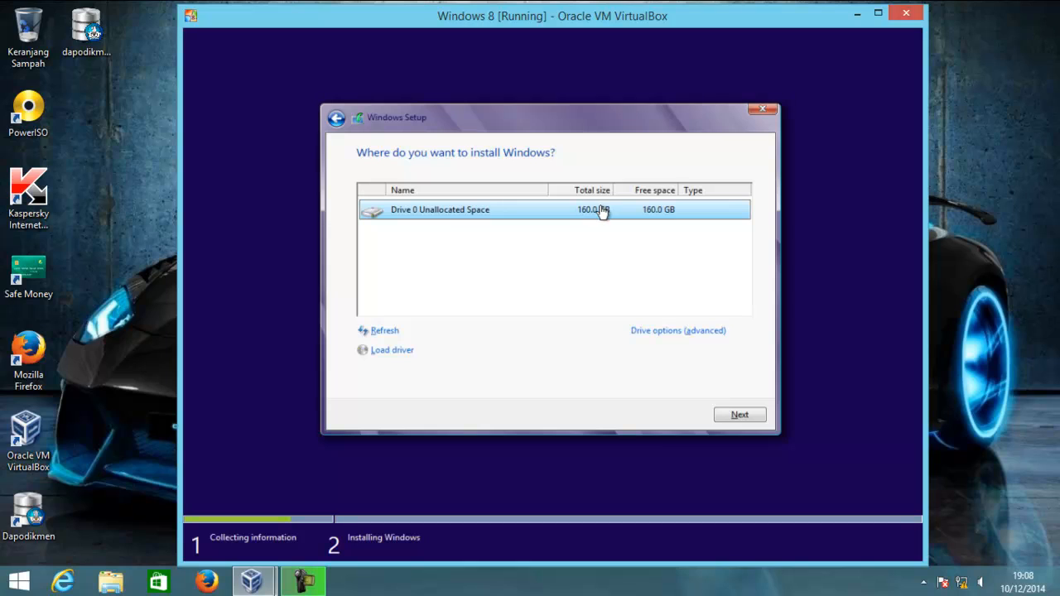
{"action": "left_click", "coordinate": [671, 331]}
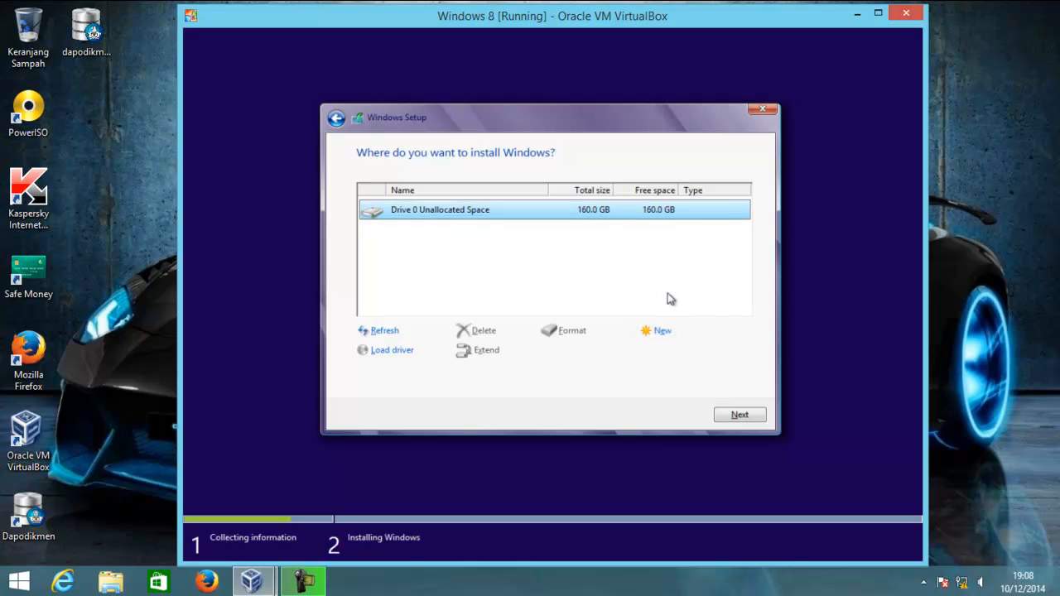
{"action": "left_click", "coordinate": [661, 331]}
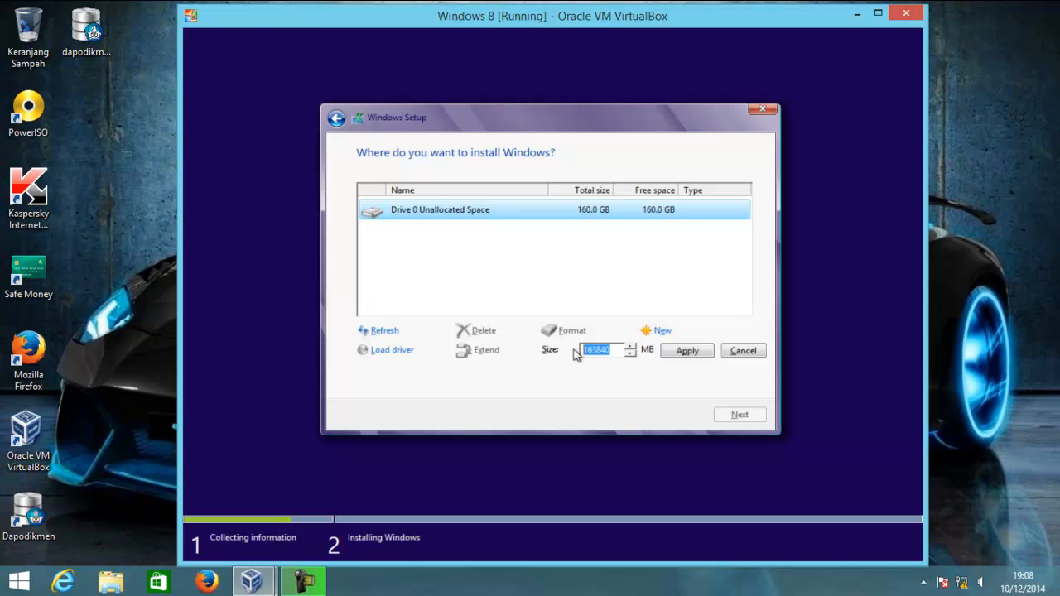
{"action": "type", "text": "81500"}
{"action": "left_click", "coordinate": [685, 351]}
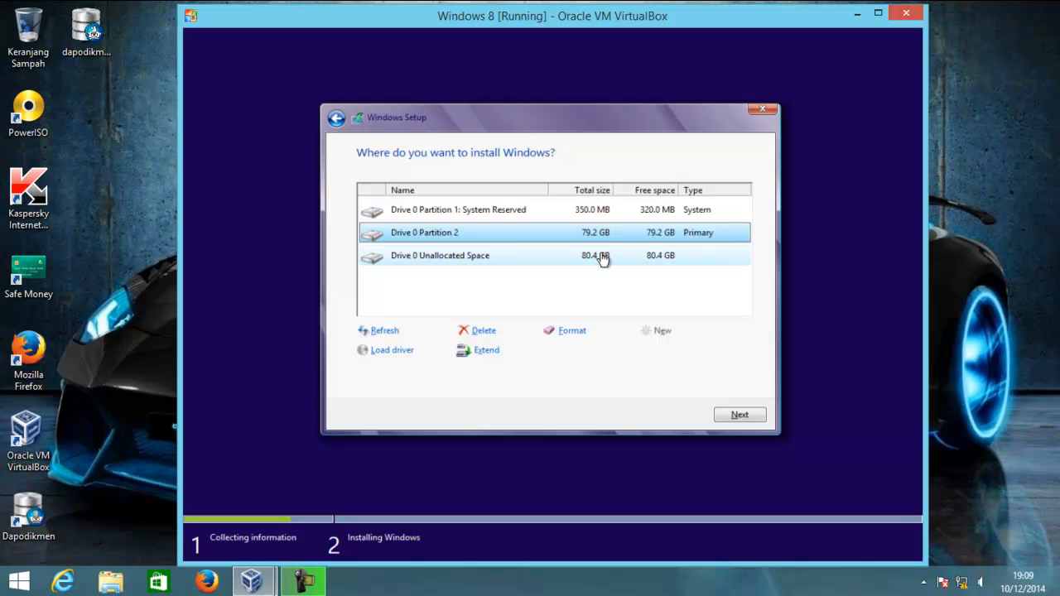
Turn the remaining space into a partition and install Windows on Partition 2
{"action": "left_click", "coordinate": [602, 257]}
{"action": "left_click", "coordinate": [656, 331]}
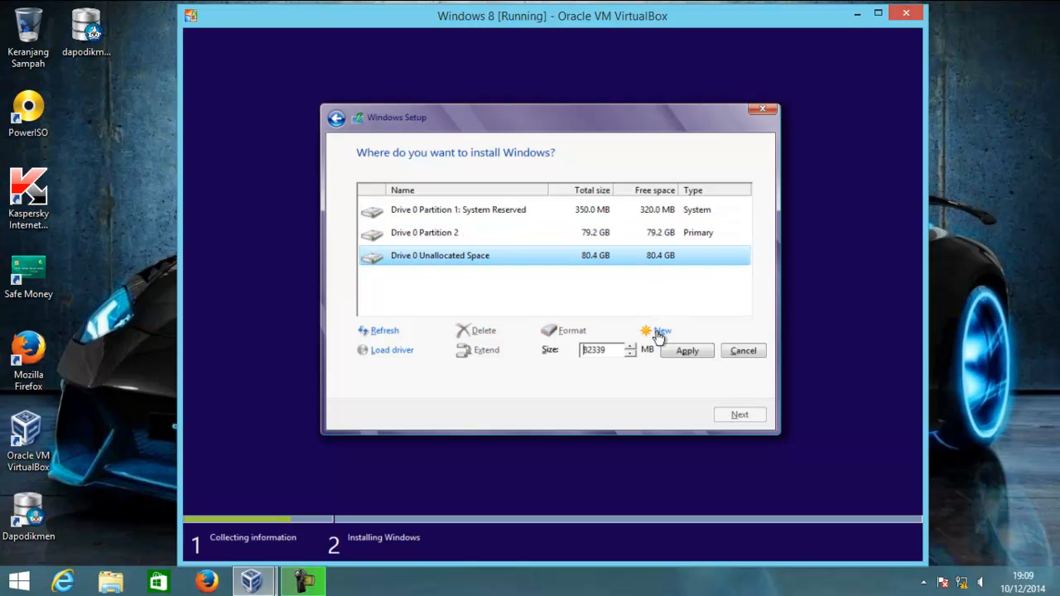
{"action": "left_click", "coordinate": [692, 355]}
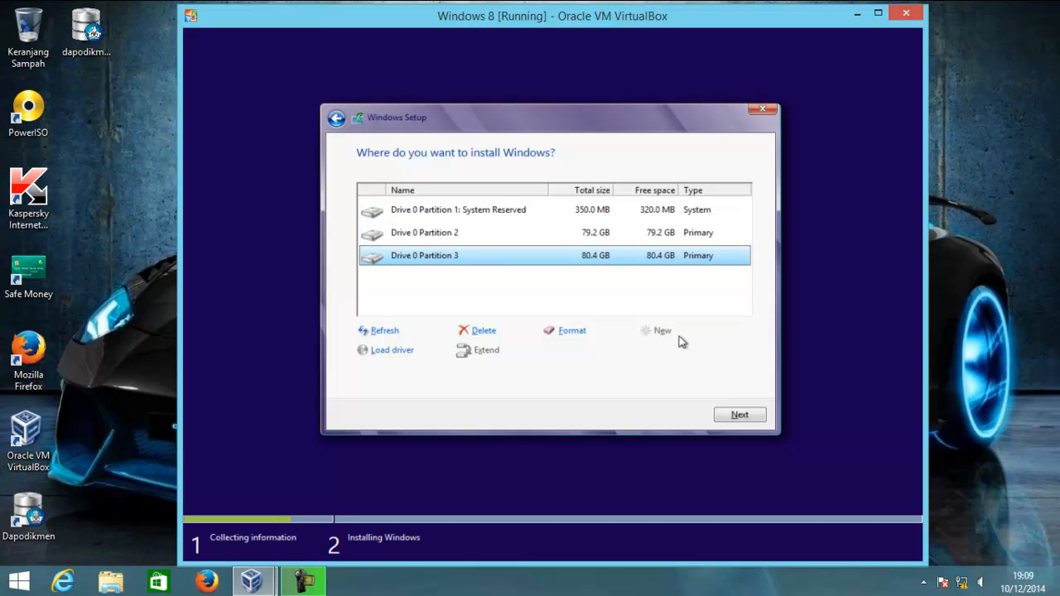
{"action": "left_click", "coordinate": [599, 239]}
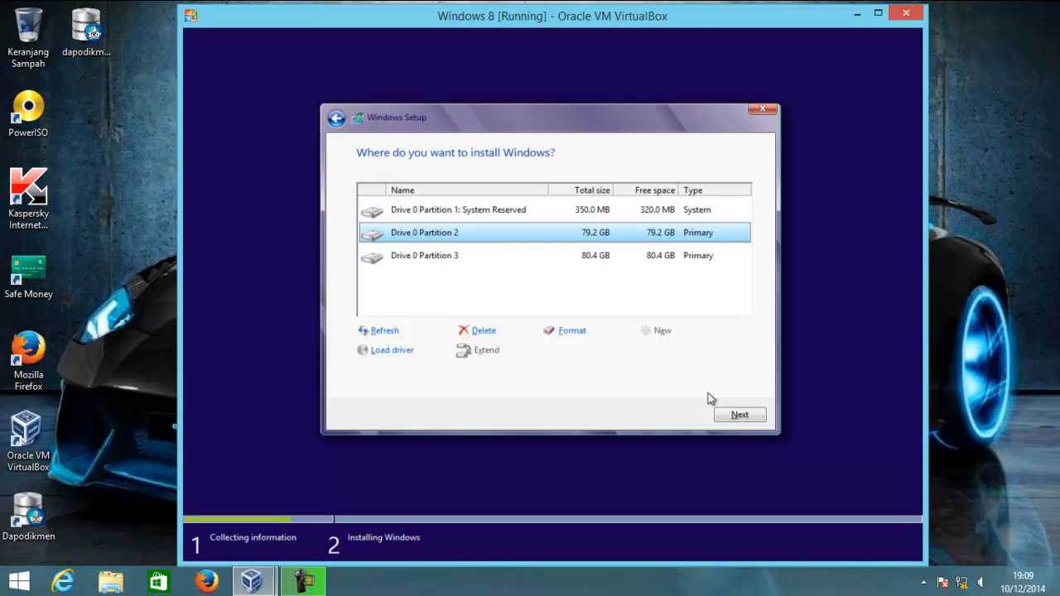
{"action": "left_click", "coordinate": [734, 413]}
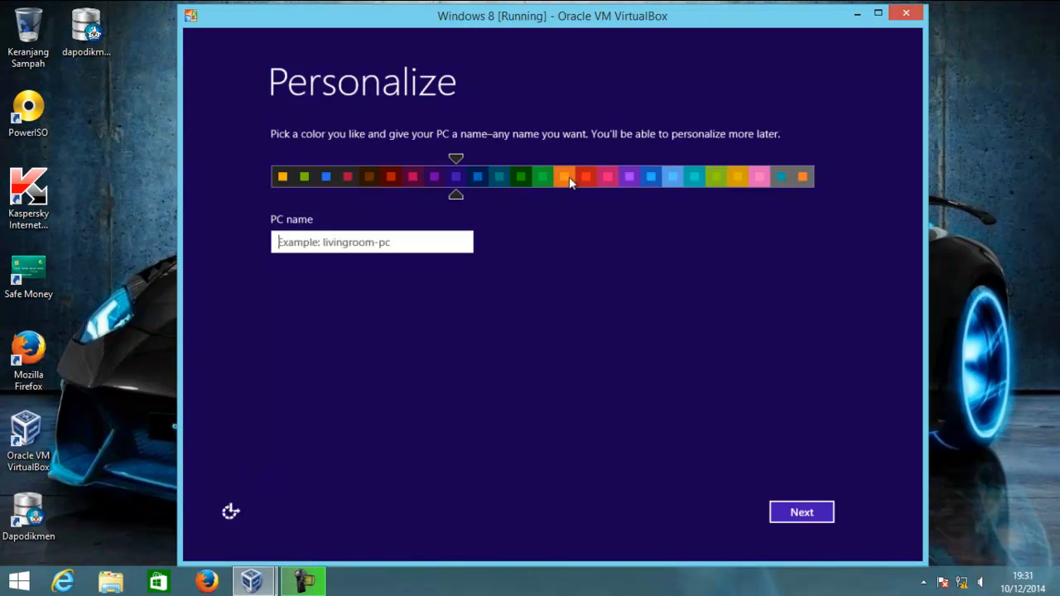
Choose the blue colour scheme, enter the PC name, and continue
{"action": "left_click", "coordinate": [649, 177]}
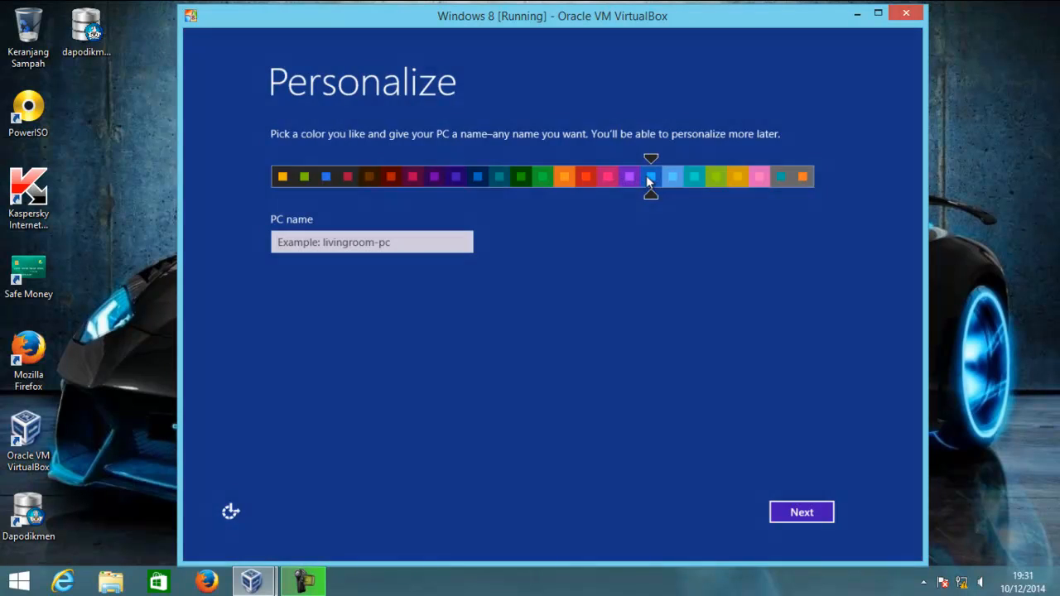
{"action": "left_click", "coordinate": [413, 240]}
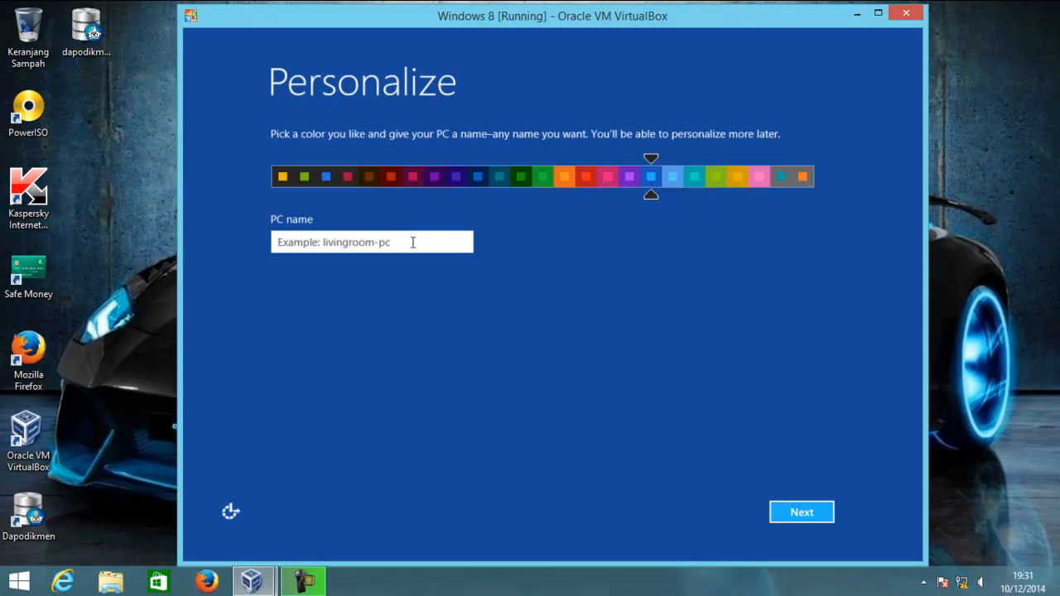
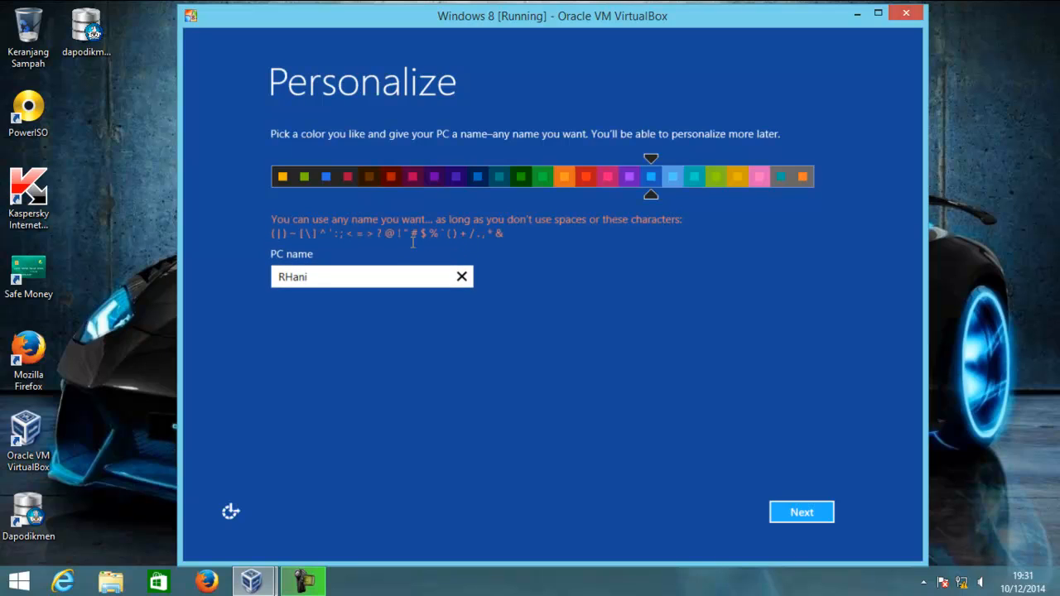
{"action": "left_click", "coordinate": [788, 511]}
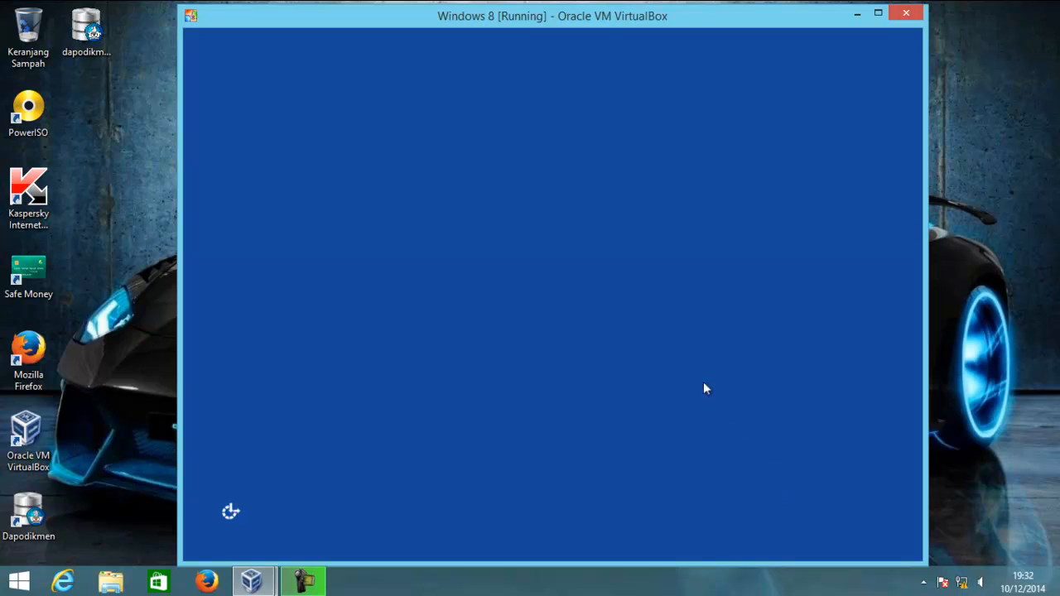
Accept express settings, submit the user's e-mail, and create a local account with the user's name
{"action": "left_click", "coordinate": [675, 513]}
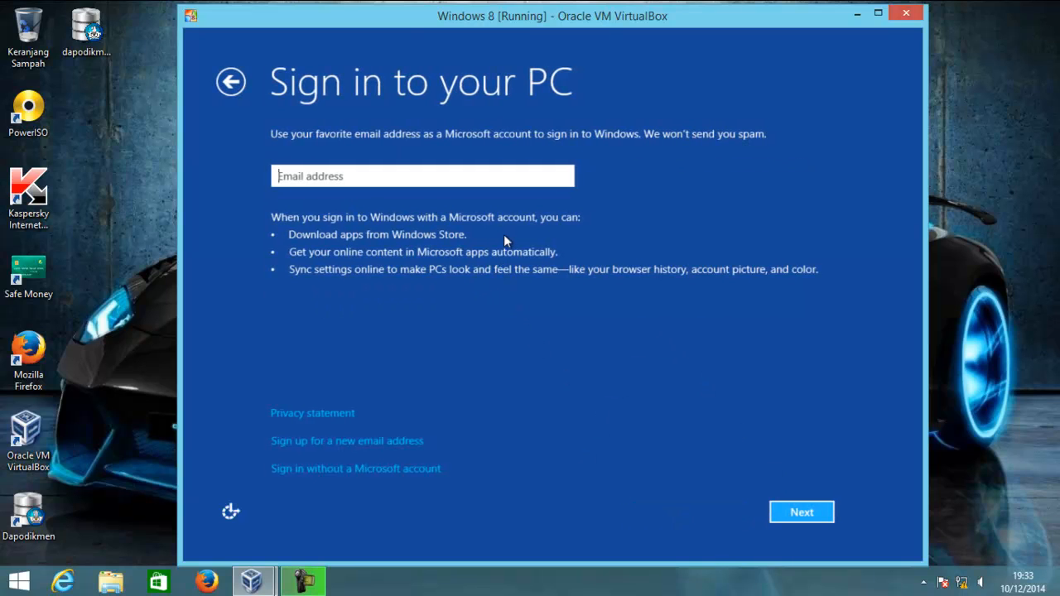
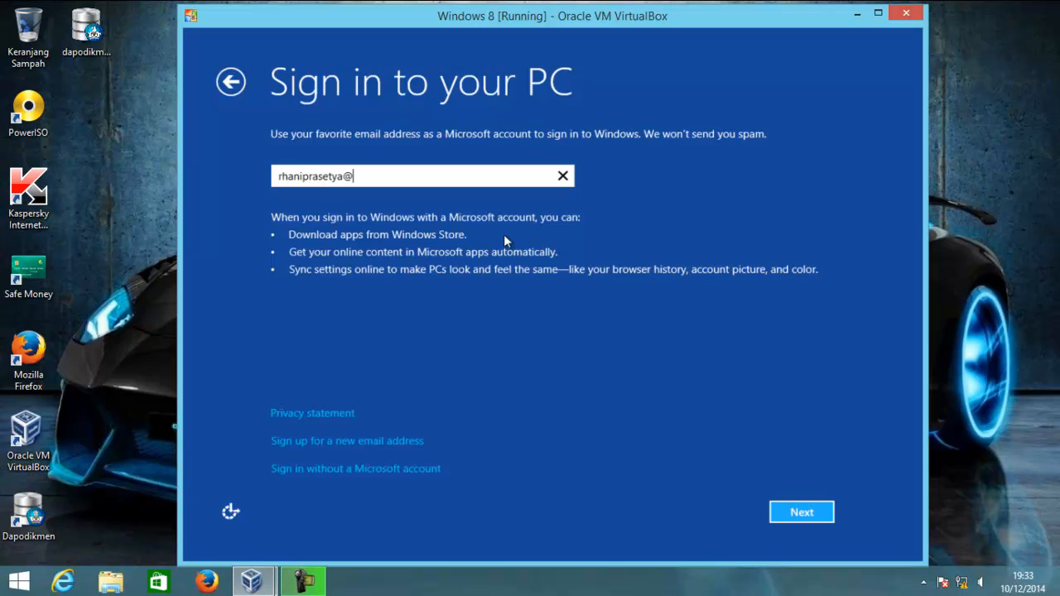
{"action": "left_click", "coordinate": [795, 512]}
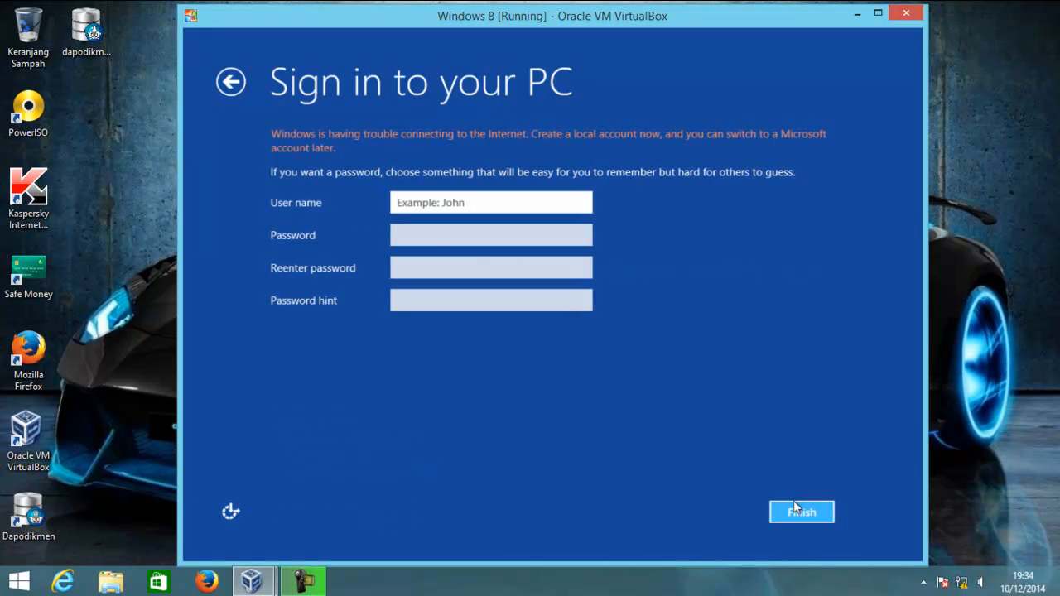
{"action": "type", "text": "Hani"}
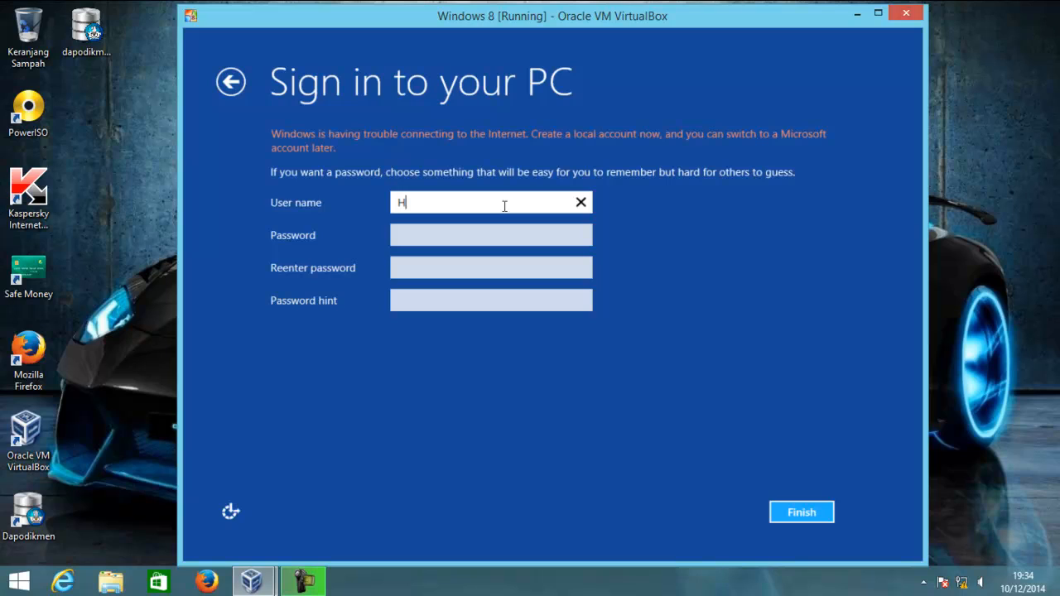
{"action": "left_click", "coordinate": [798, 511]}
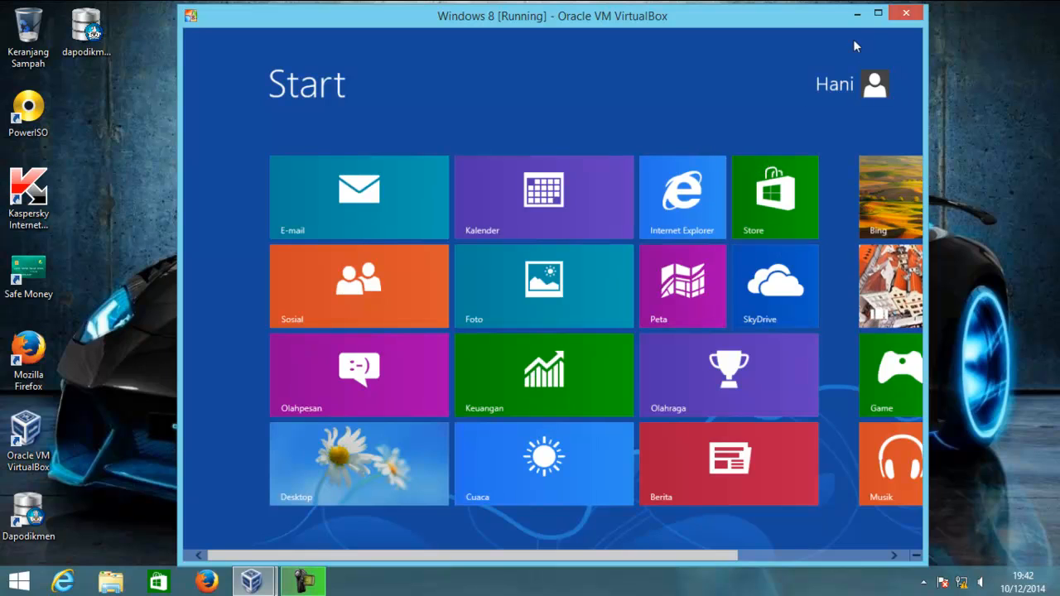
Maximize the VM window and switch the guest from Start to its desktop and back
{"action": "left_click", "coordinate": [877, 13]}
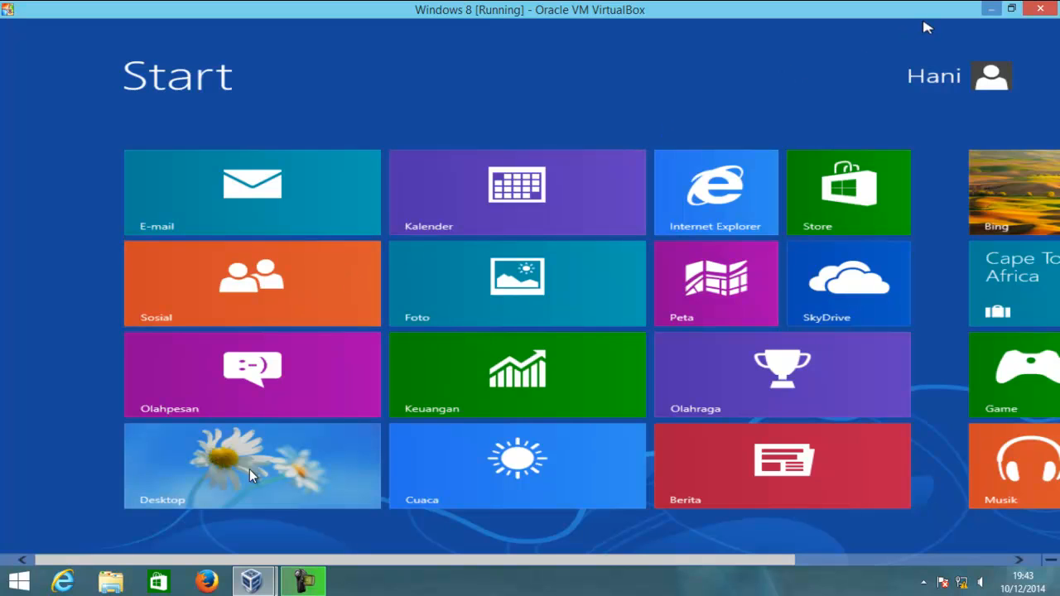
{"action": "left_click", "coordinate": [1011, 8]}
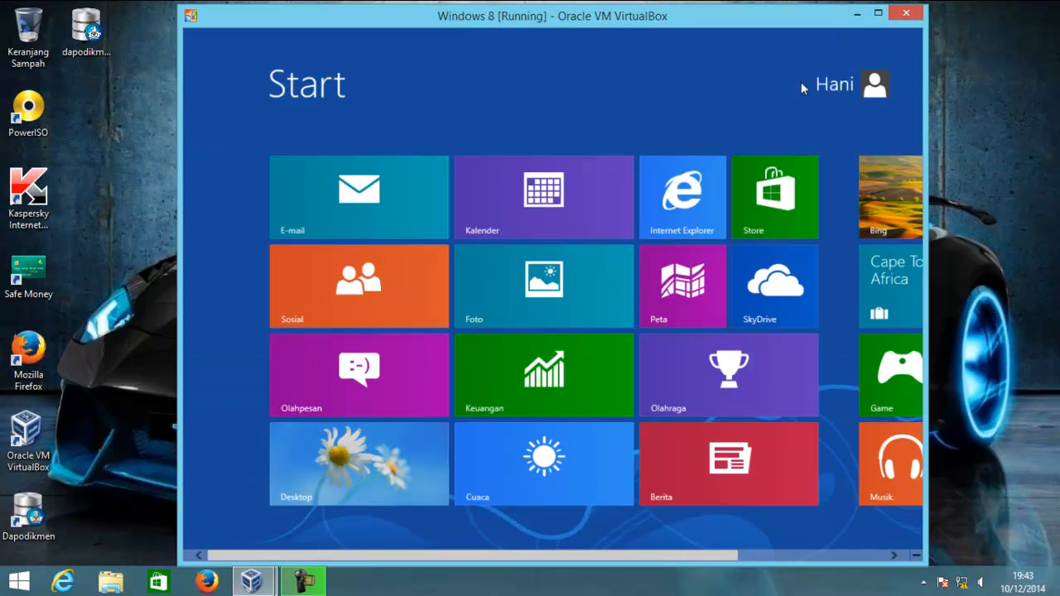
{"action": "left_click", "coordinate": [877, 13]}
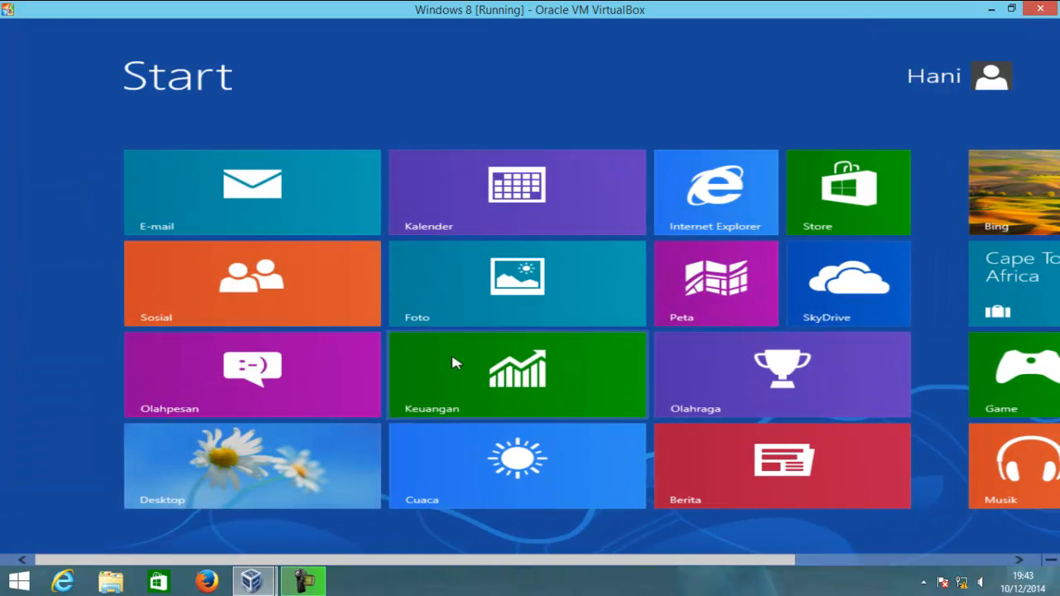
{"action": "left_click", "coordinate": [336, 464]}
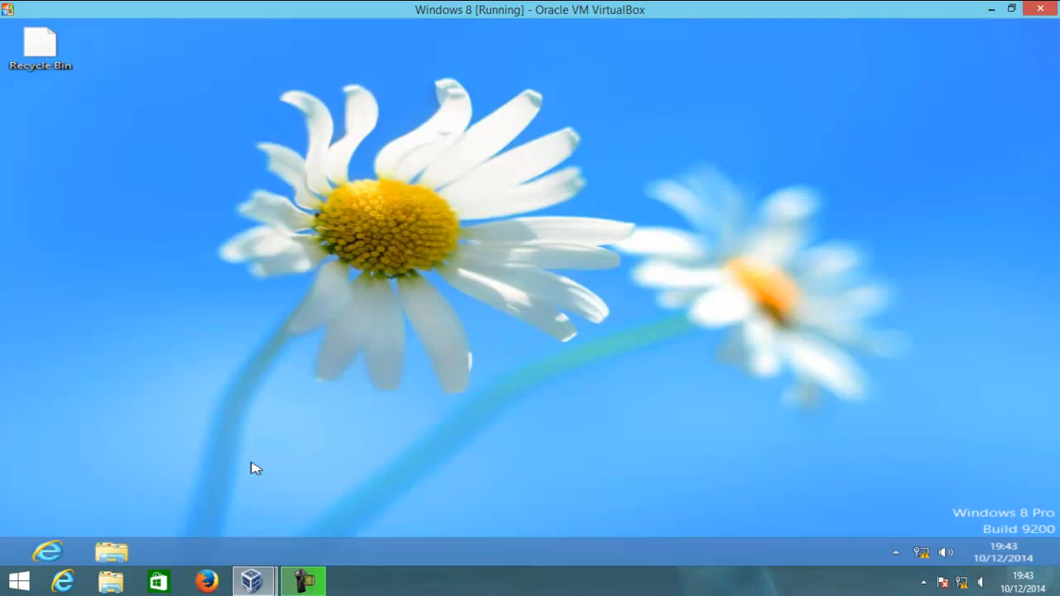
{"action": "mouse_move", "coordinate": [6, 562]}
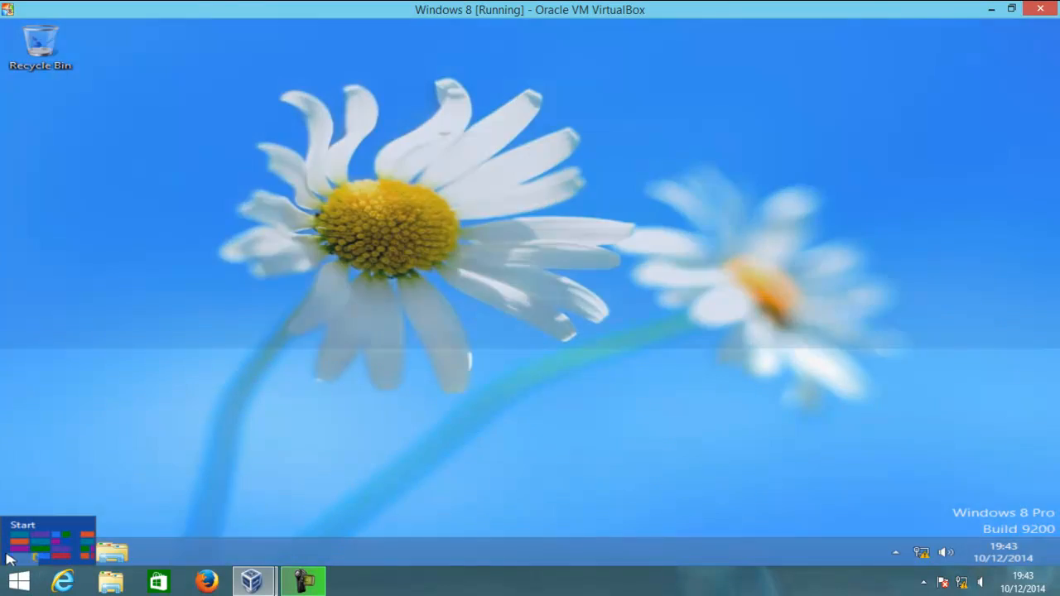
{"action": "left_click", "coordinate": [7, 561]}
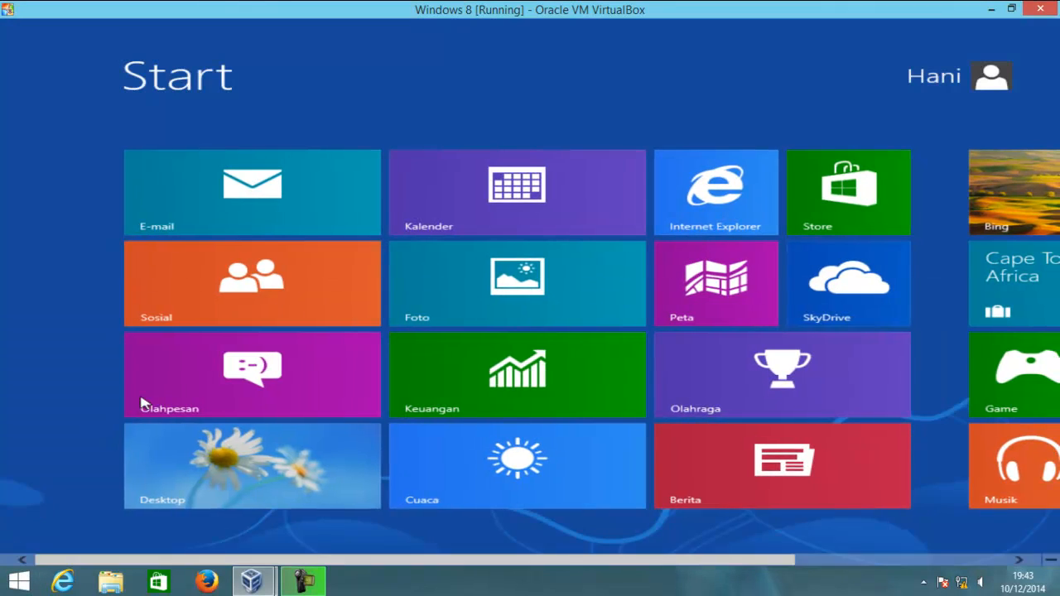
{"action": "scroll", "coordinate": [175, 373], "scroll_direction": "down", "scroll_amount": 3}
{"action": "scroll", "coordinate": [175, 372], "scroll_direction": "up", "scroll_amount": 3}
{"action": "left_click", "coordinate": [279, 457]}
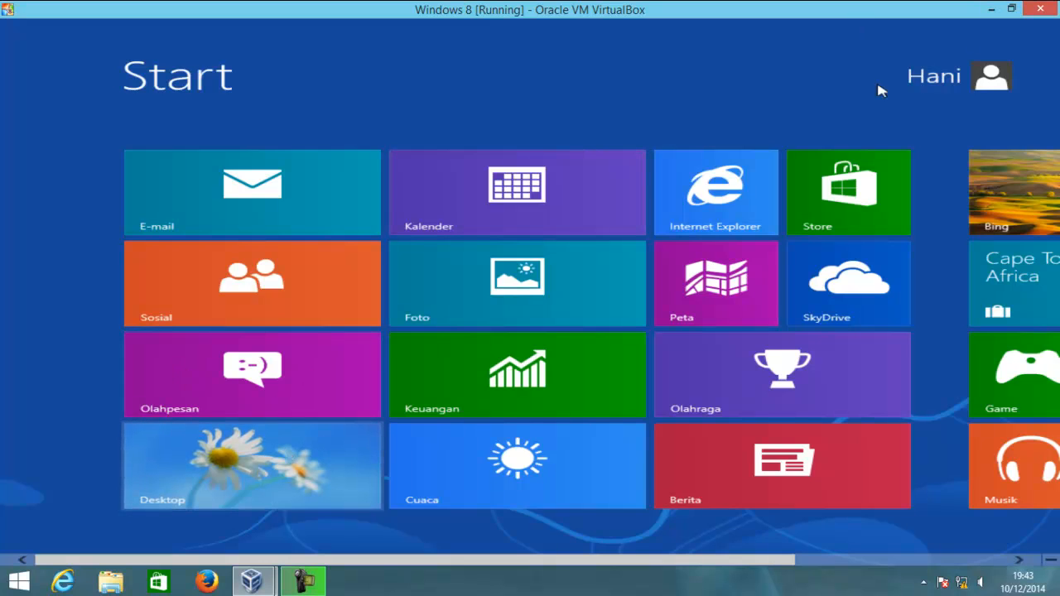
Restore the VM to a window and reach the guest desktop from Start
{"action": "left_click", "coordinate": [1010, 8]}
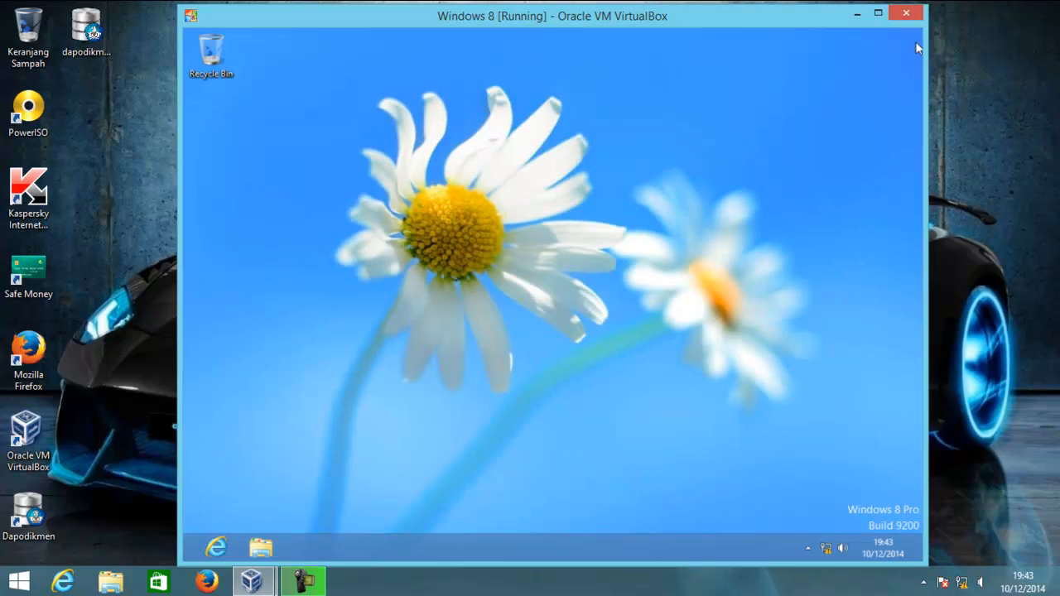
{"action": "left_click", "coordinate": [189, 548]}
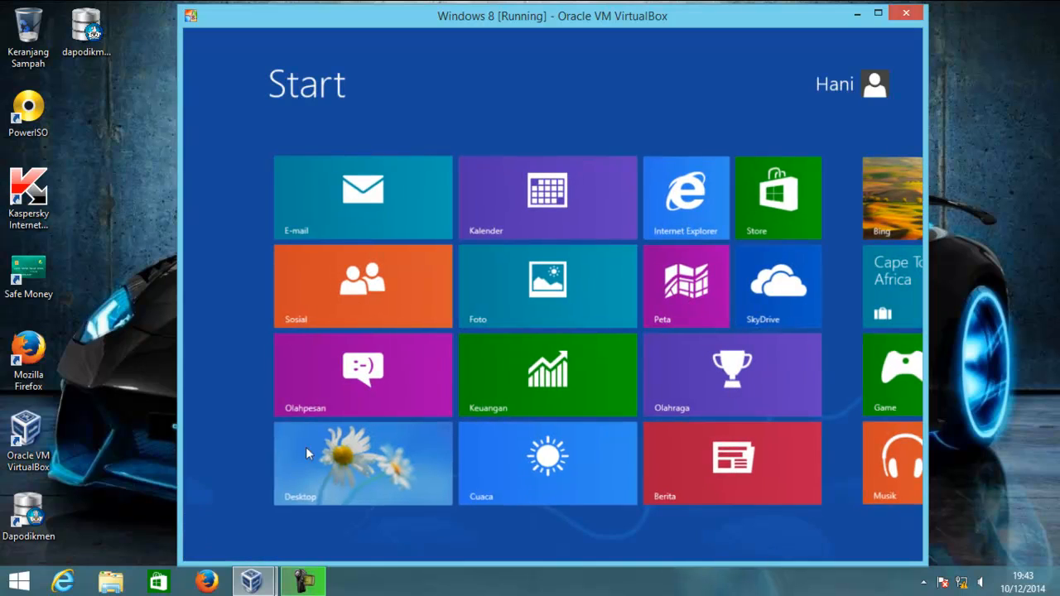
{"action": "left_click", "coordinate": [306, 484]}
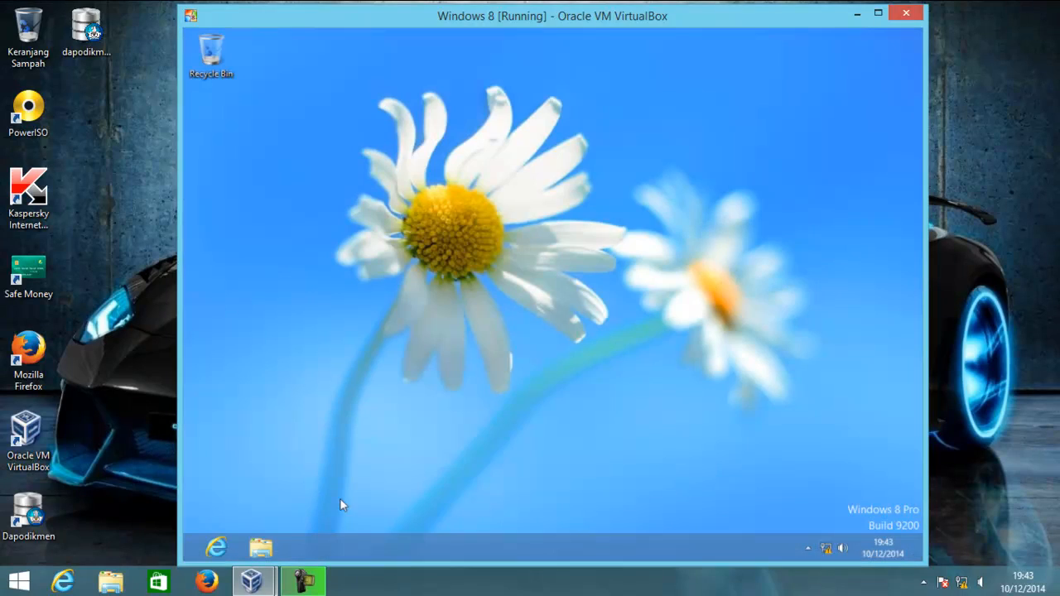